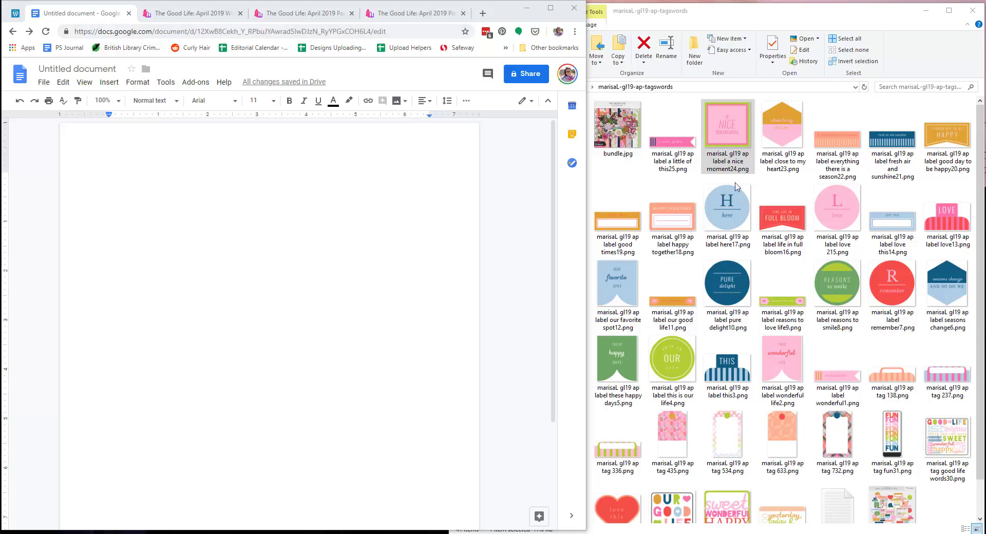
# Step: Browse the kit's download page to review all the items included
pyautogui.click(211, 20)
pyautogui.scroll(-2, 377, 245)
pyautogui.moveTo(266, 208)
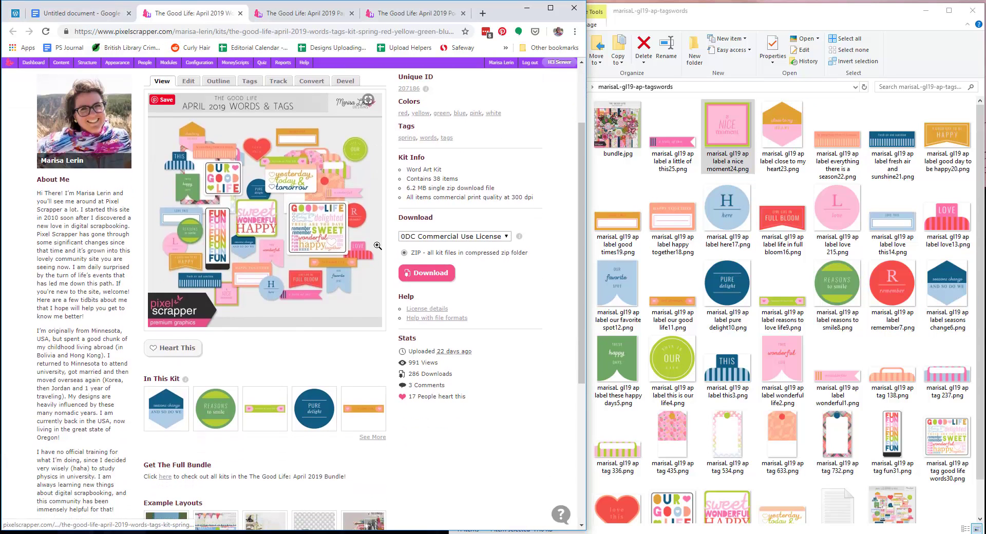
pyautogui.scroll(2, 377, 245)
pyautogui.scroll(-2, 375, 360)
pyautogui.click(374, 419)
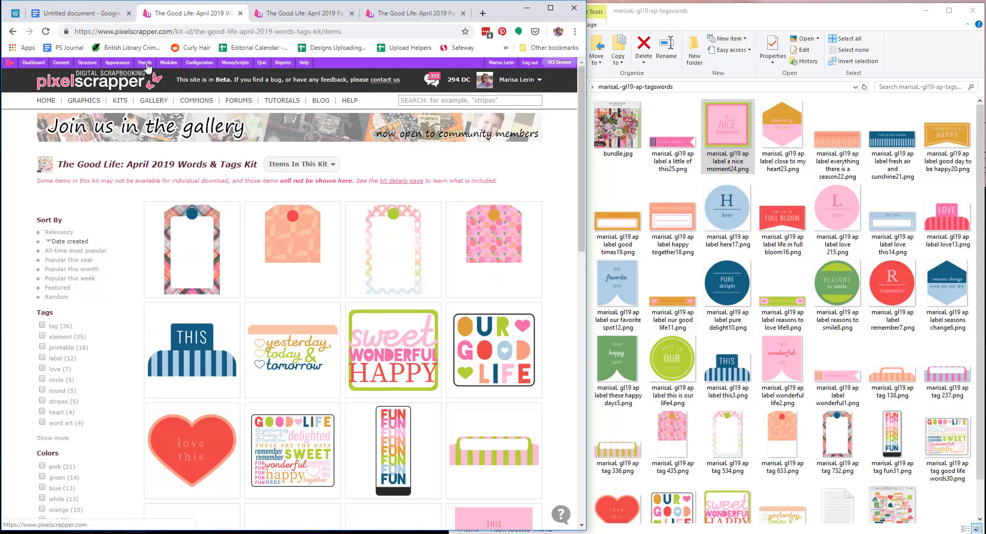
pyautogui.click(93, 20)
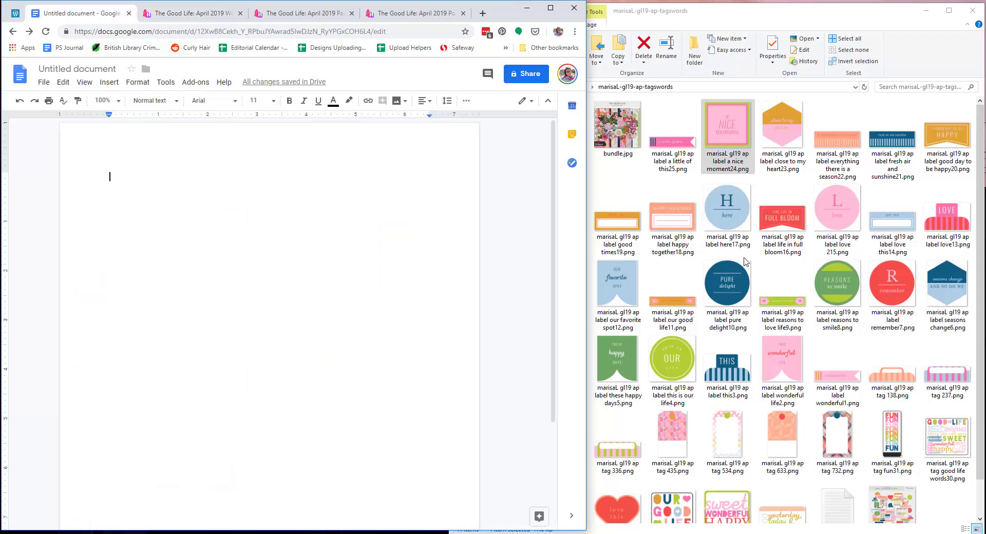
# Step: Drag 'label a nice moment24.png' into the document and shrink it to a small square
pyautogui.click(735, 14)
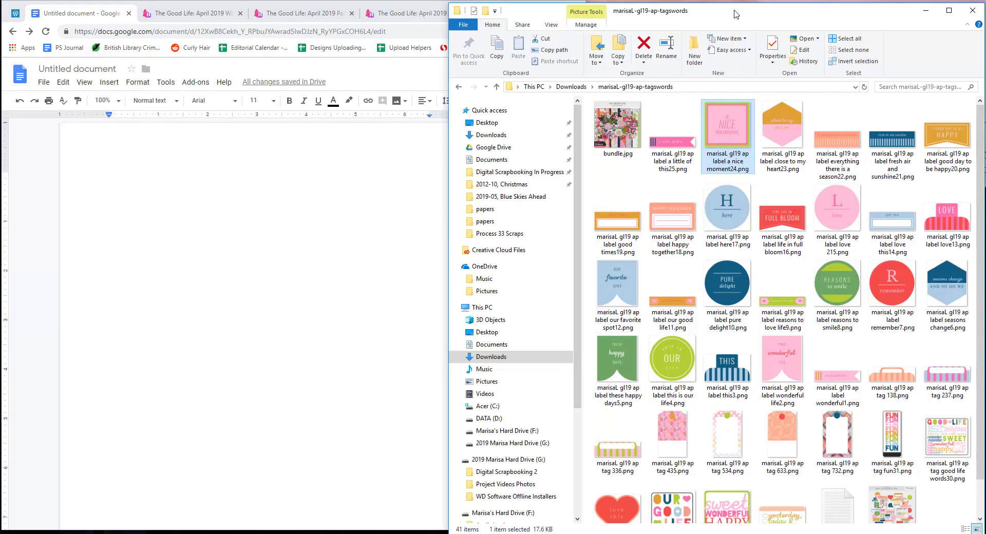
pyautogui.click(71, 14)
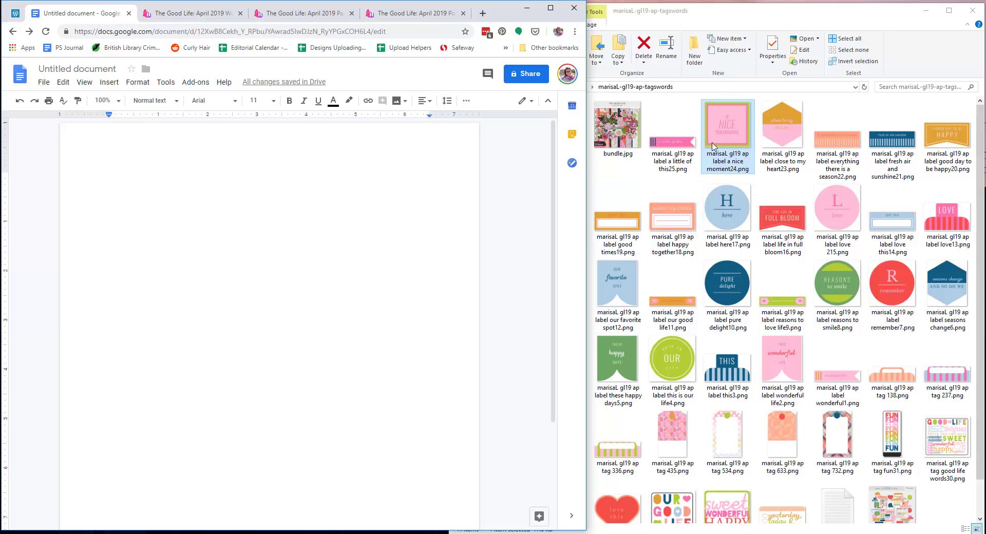
pyautogui.click(731, 134)
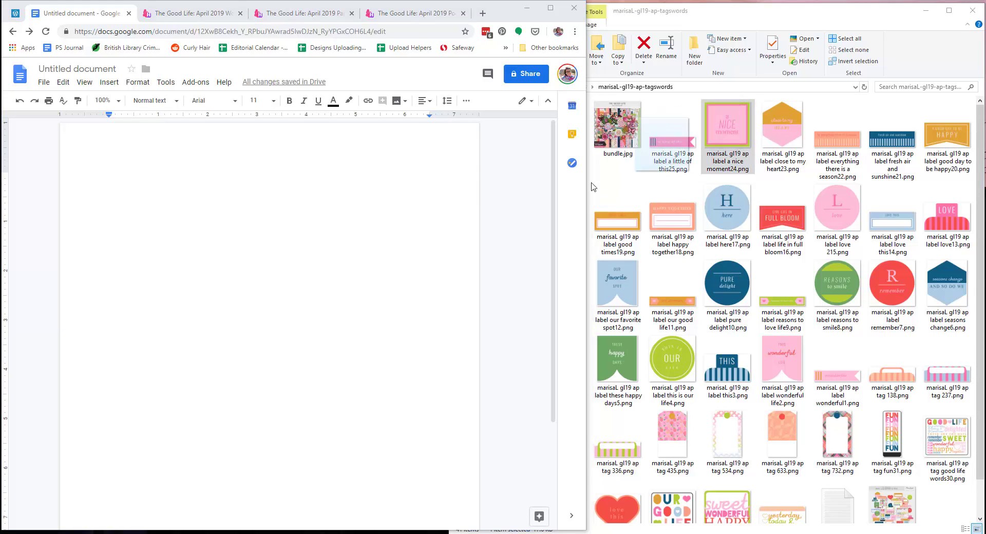
pyautogui.moveTo(731, 135); pyautogui.dragTo(242, 224)
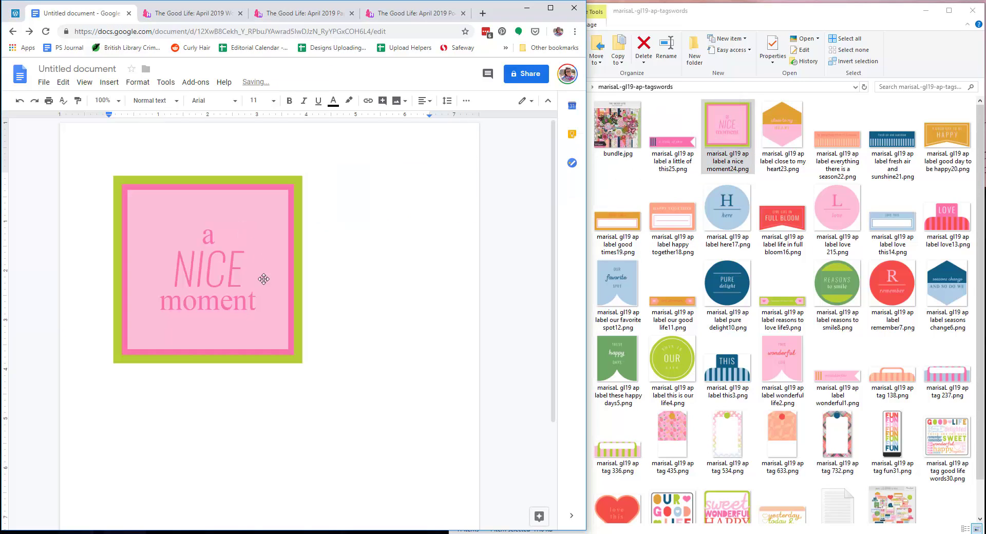
pyautogui.click(277, 303)
pyautogui.moveTo(306, 369); pyautogui.dragTo(151, 240)
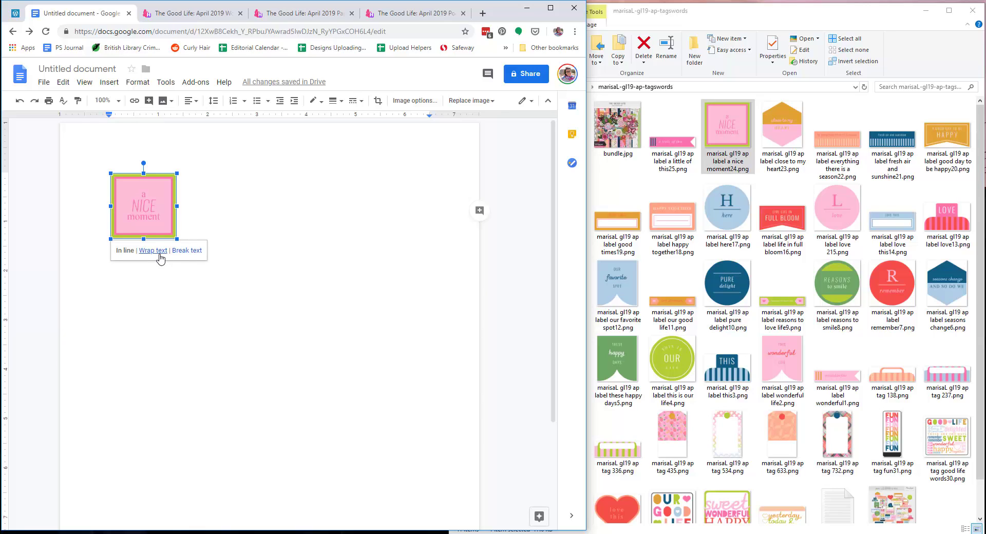
# Step: Wrap text on the NICE label, then add season22.png shrunk and wrapped beside it
pyautogui.click(161, 260)
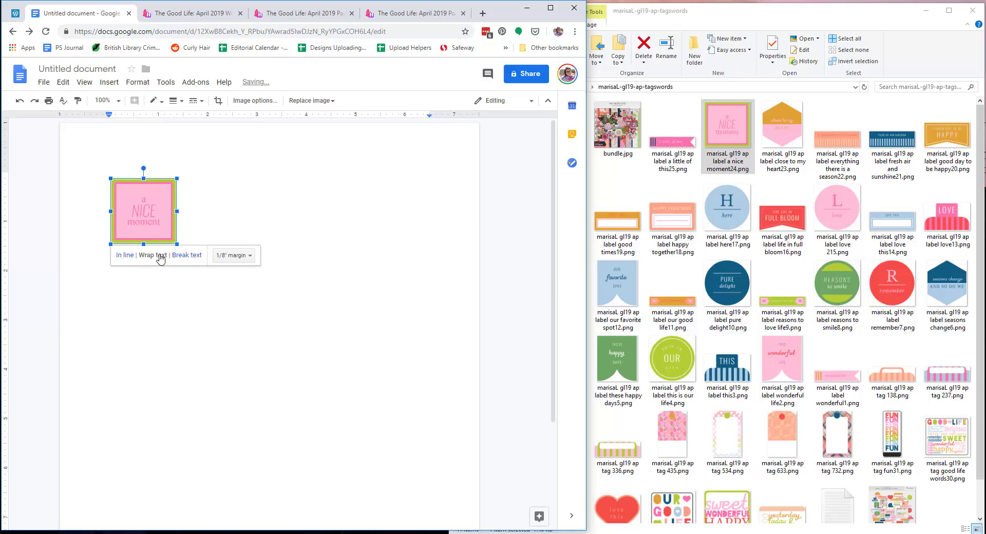
pyautogui.moveTo(845, 145); pyautogui.dragTo(353, 198)
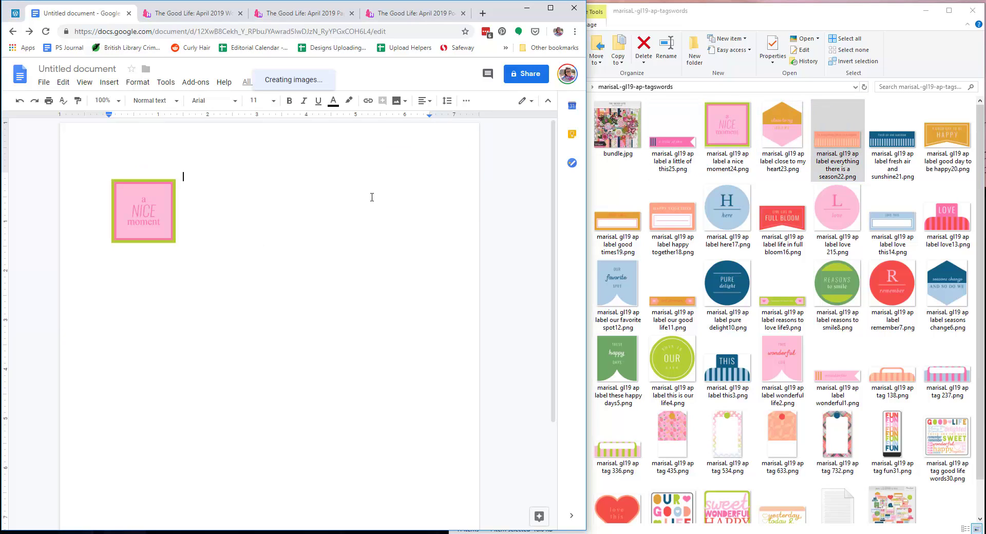
pyautogui.click(411, 350)
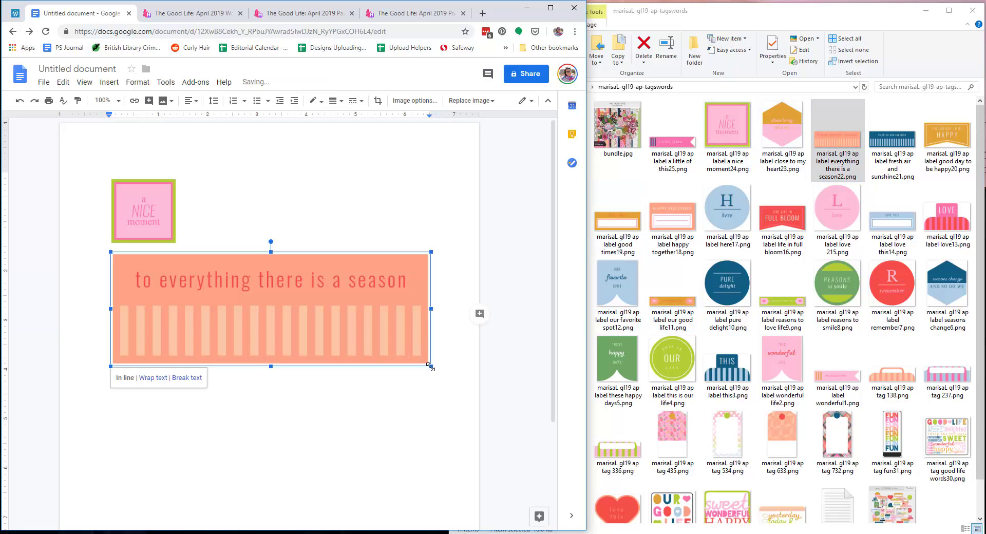
pyautogui.moveTo(430, 367); pyautogui.dragTo(209, 288)
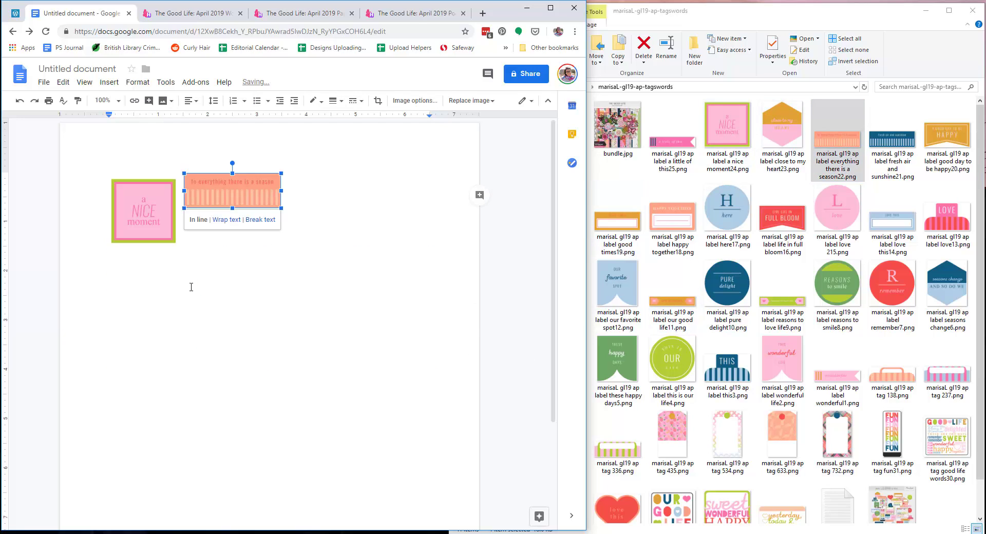
pyautogui.click(232, 221)
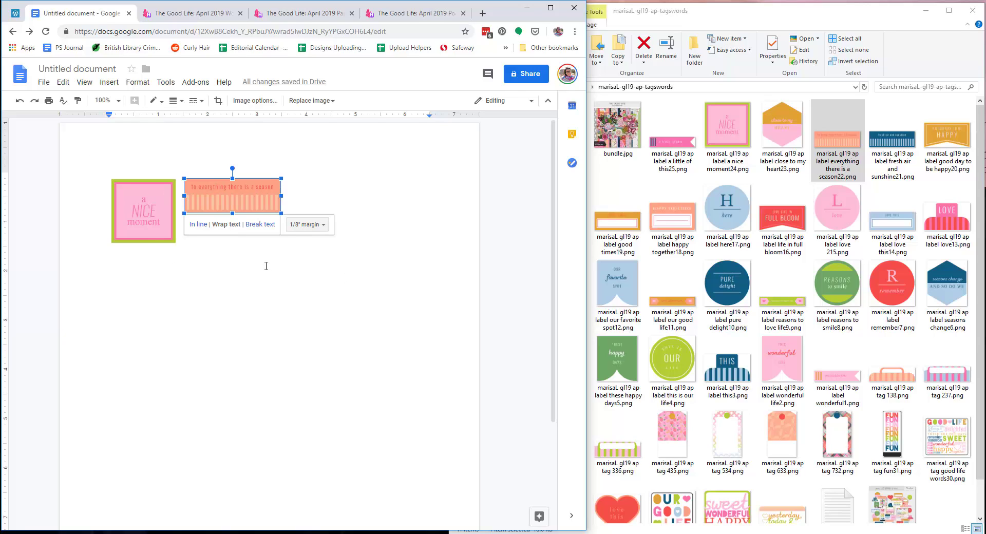
# Step: Try a 1/4-inch wrap margin on the season banner, then undo back to 1/8 inch
pyautogui.click(322, 225)
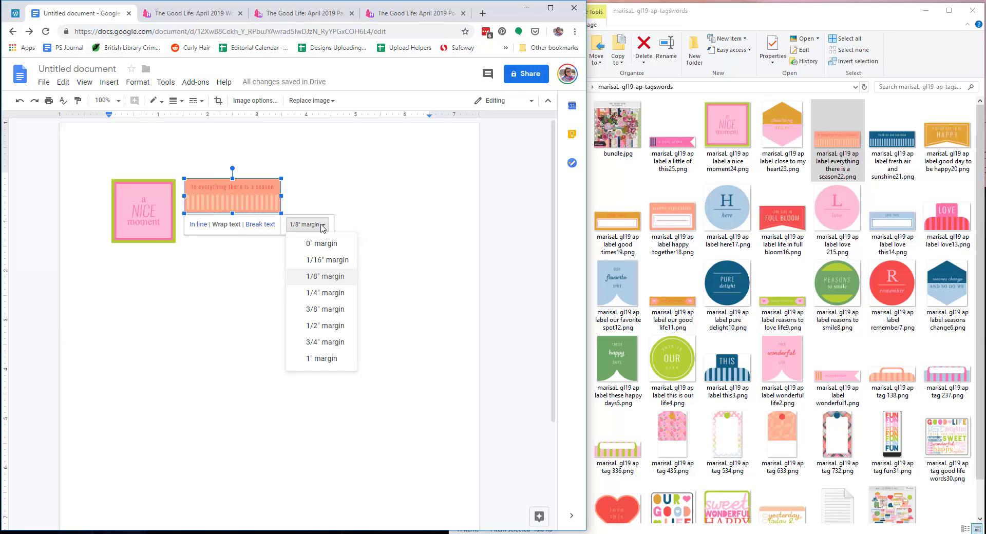
pyautogui.click(322, 226)
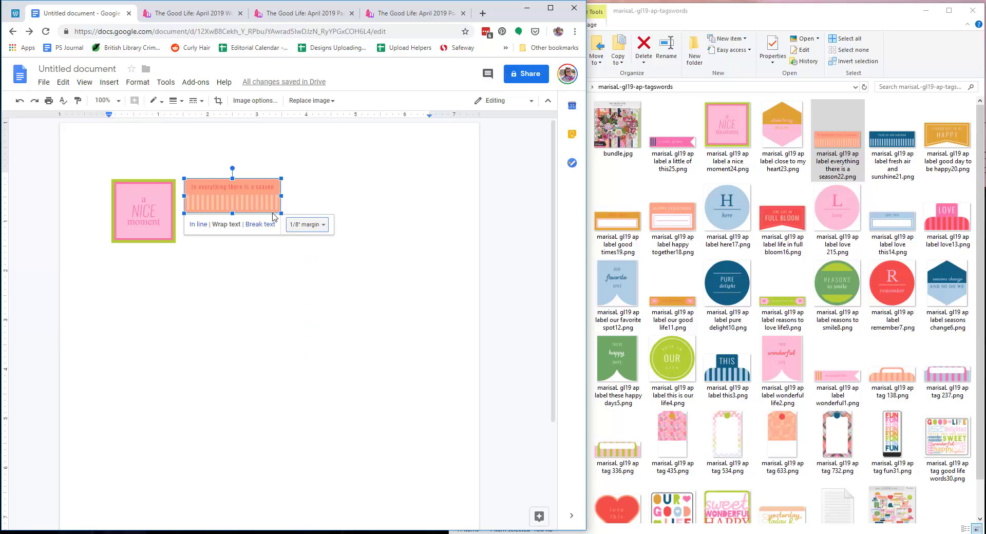
pyautogui.click(320, 225)
pyautogui.click(325, 293)
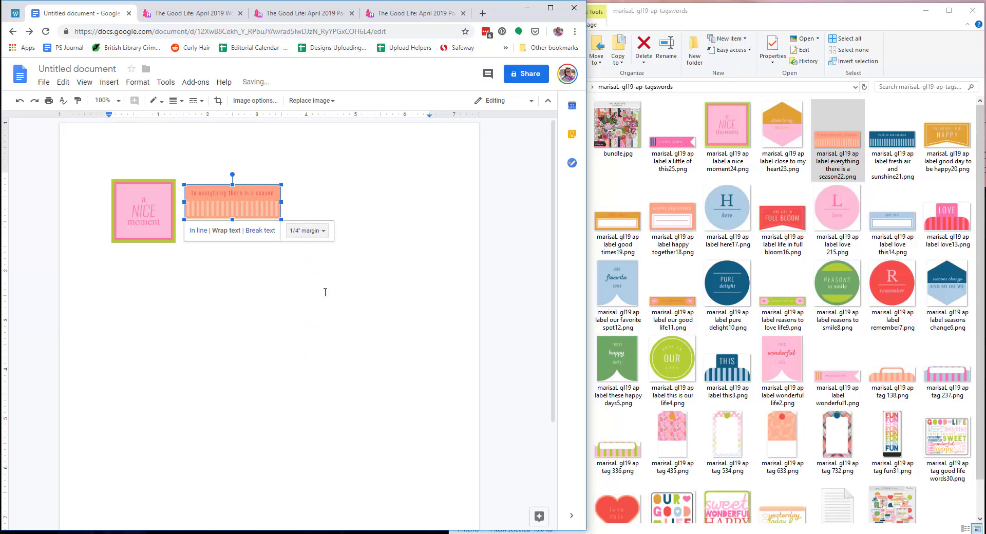
pyautogui.hotkey('ctrl', 'z')
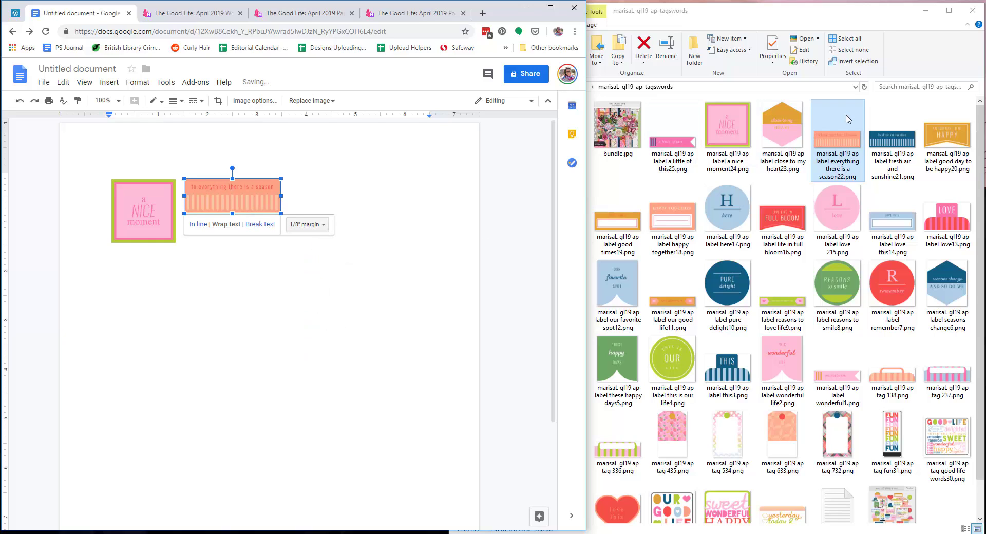
# Step: Add the 'live life in full bloom' banner, shrink it, and set Wrap text
pyautogui.click(782, 221)
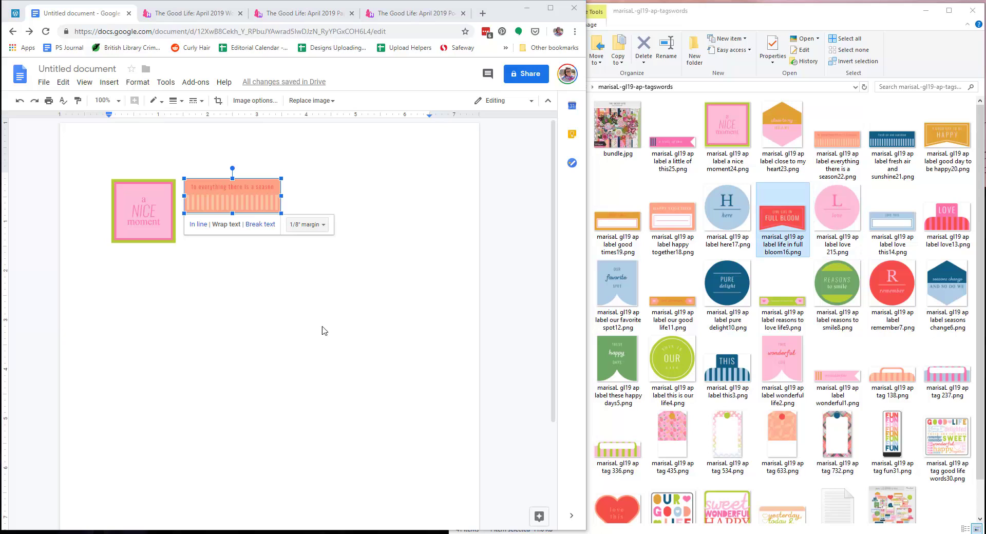
pyautogui.moveTo(328, 326); pyautogui.dragTo(329, 328)
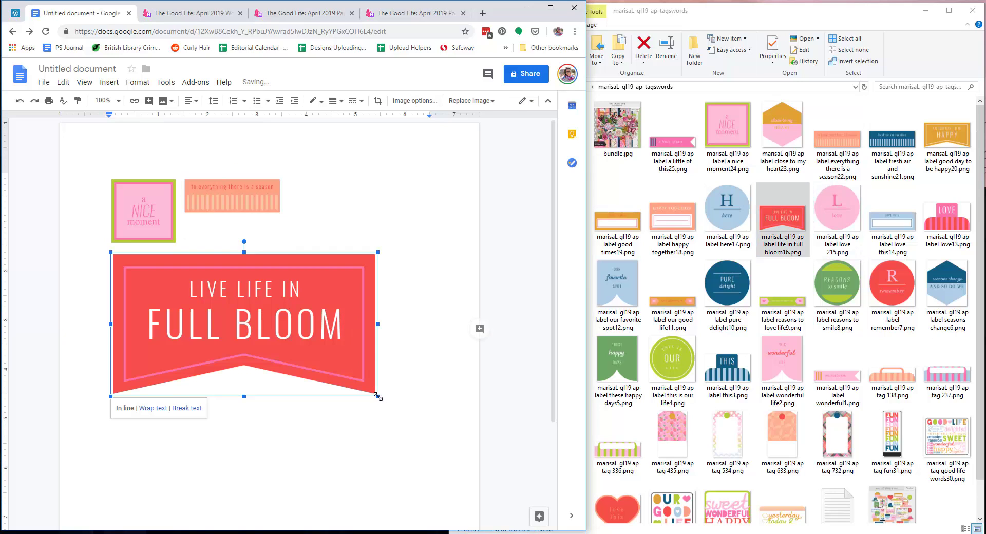
pyautogui.moveTo(378, 396); pyautogui.dragTo(214, 309)
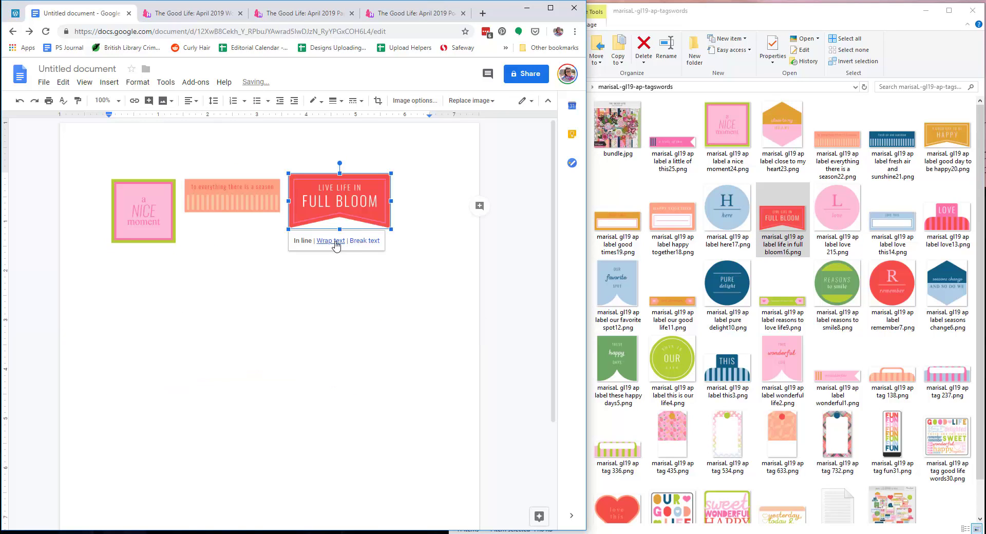
pyautogui.click(331, 240)
# Step: Add the round 'pure delight' label, shrink it, wrap text, and place it under the labels
pyautogui.moveTo(717, 286)
pyautogui.mouseDown()
pyautogui.moveTo(229, 311)
pyautogui.moveTo(237, 309)
pyautogui.mouseUp()
pyautogui.click(15, 32)
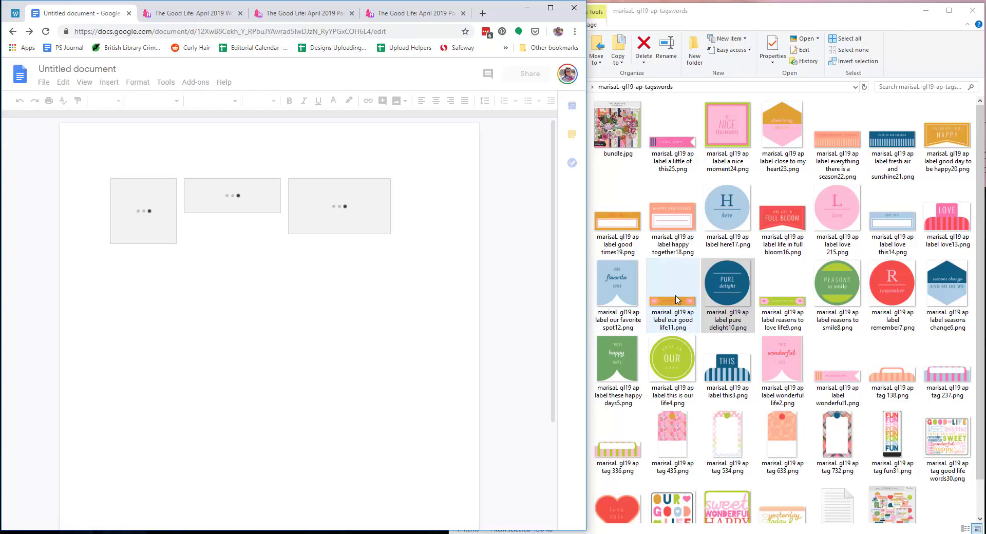
pyautogui.moveTo(690, 311); pyautogui.dragTo(219, 293)
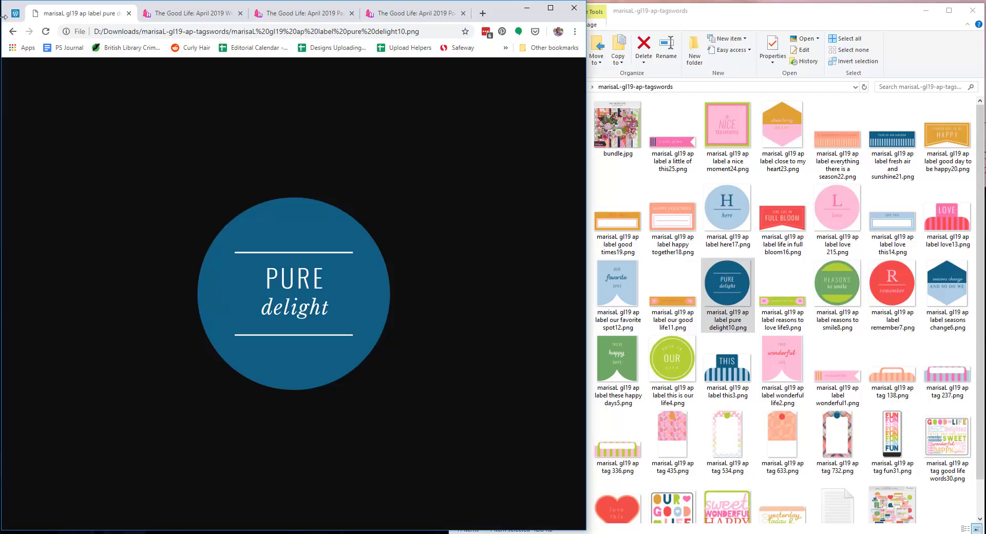
pyautogui.click(12, 31)
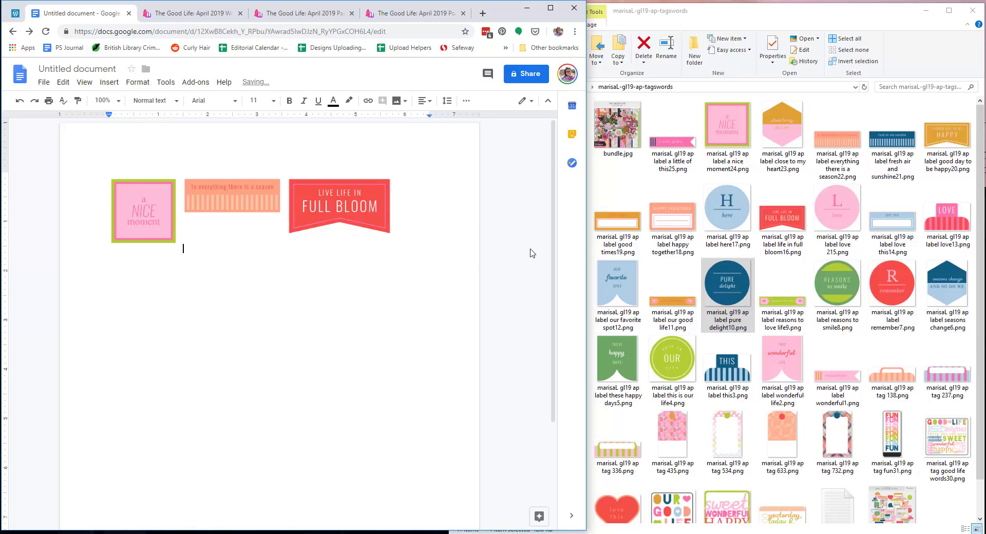
pyautogui.moveTo(727, 283); pyautogui.dragTo(135, 290)
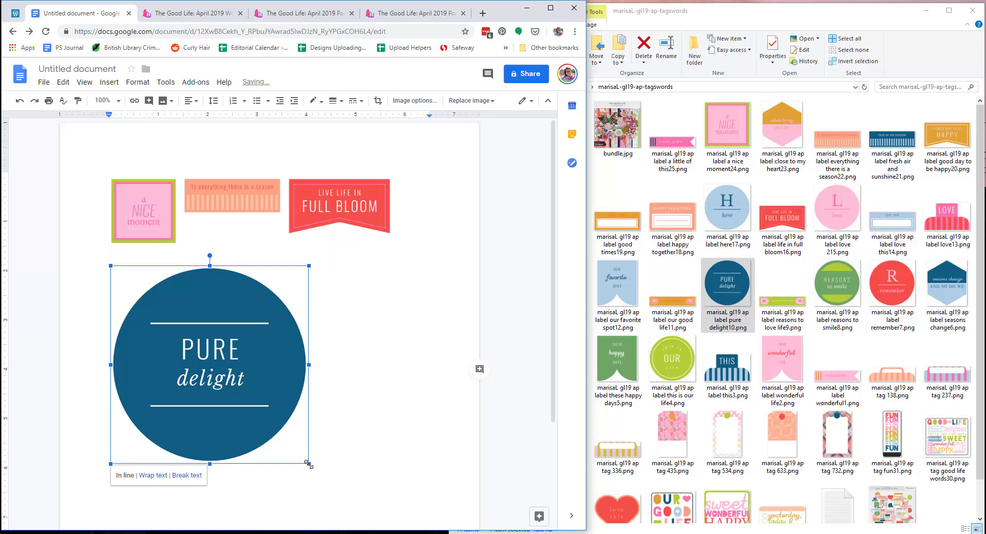
pyautogui.moveTo(308, 465)
pyautogui.mouseDown()
pyautogui.moveTo(164, 319)
pyautogui.moveTo(148, 277)
pyautogui.moveTo(225, 245)
pyautogui.moveTo(256, 247)
pyautogui.mouseUp()
pyautogui.click(153, 331)
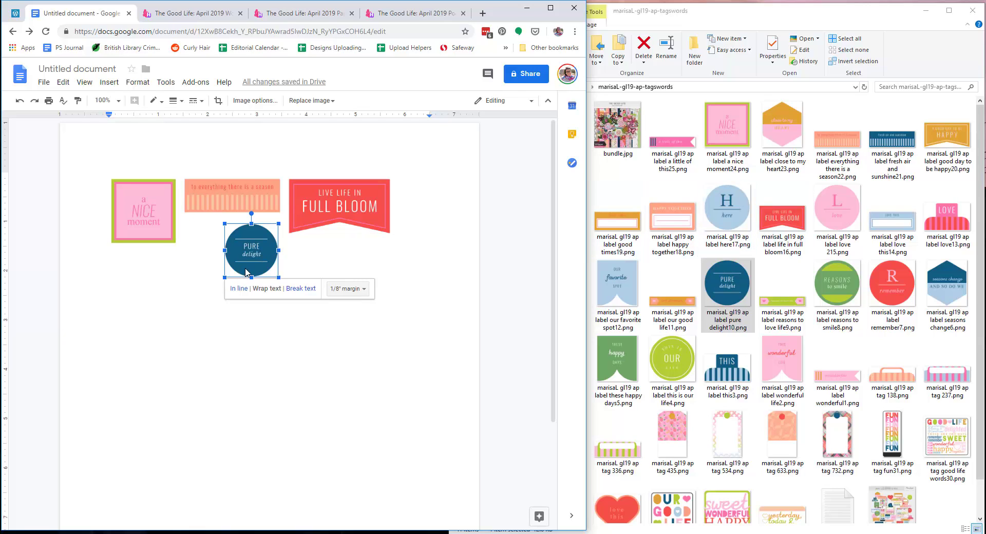
pyautogui.click(44, 82)
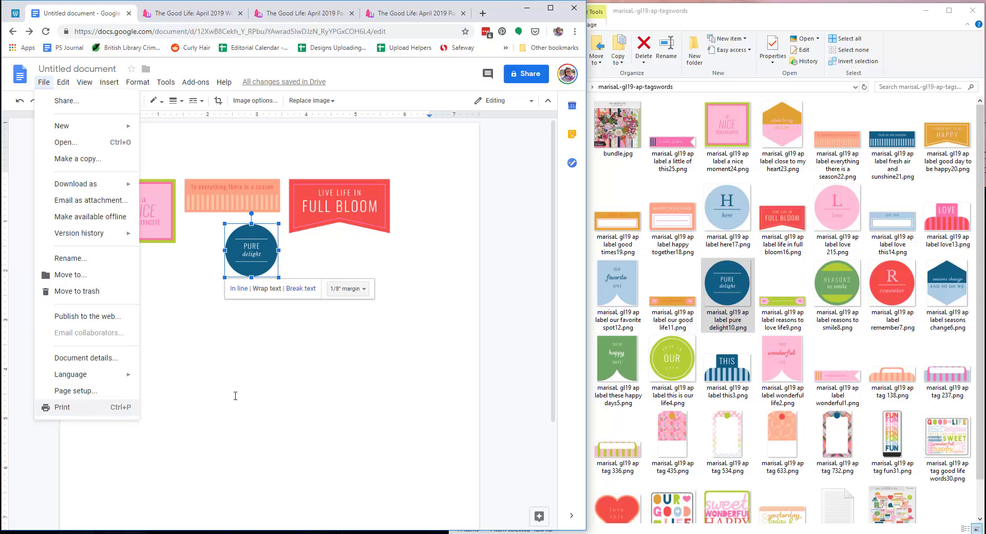
pyautogui.click(285, 391)
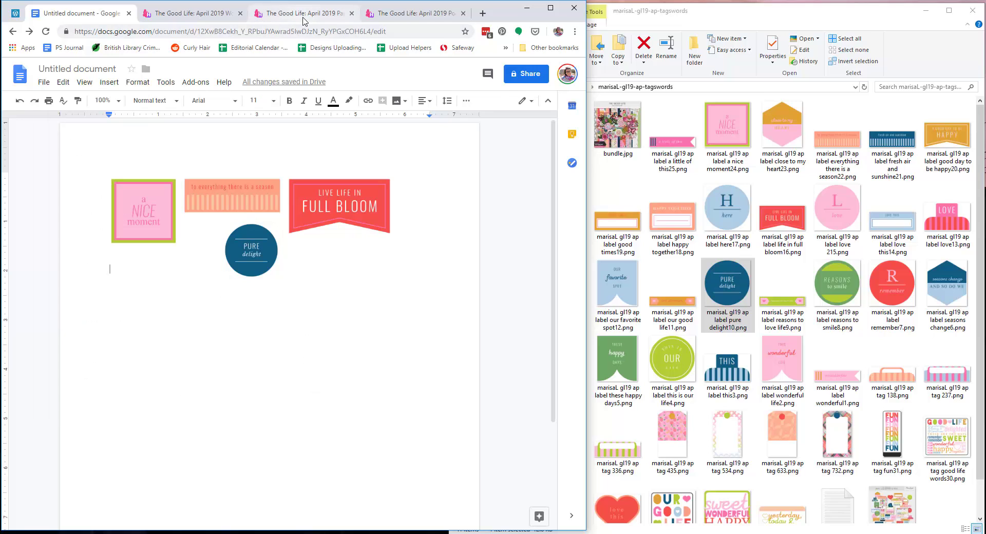
# Step: In Explorer, open the marisaL-gl19-ap-jc pocket-card folder from Downloads
pyautogui.click(718, 178)
pyautogui.click(571, 86)
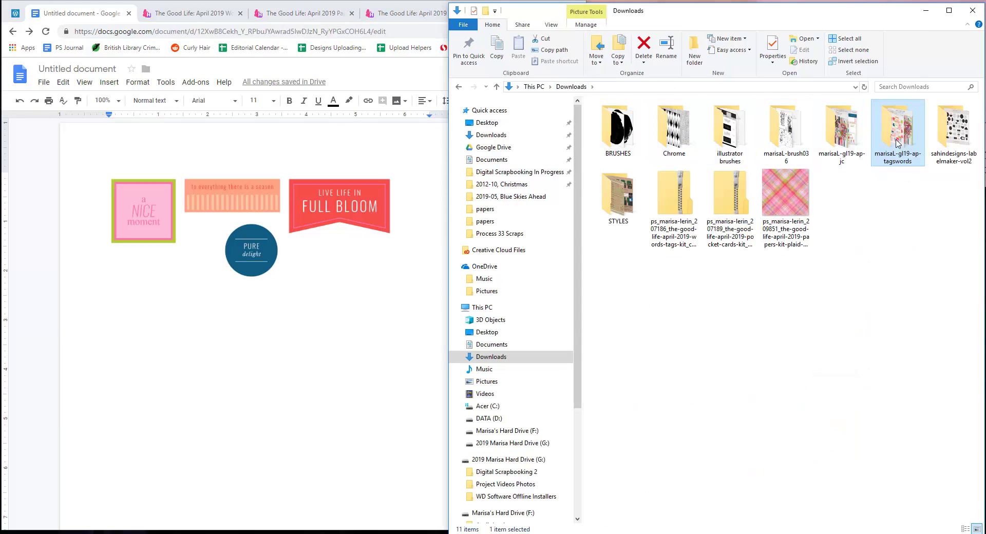
pyautogui.click(858, 141)
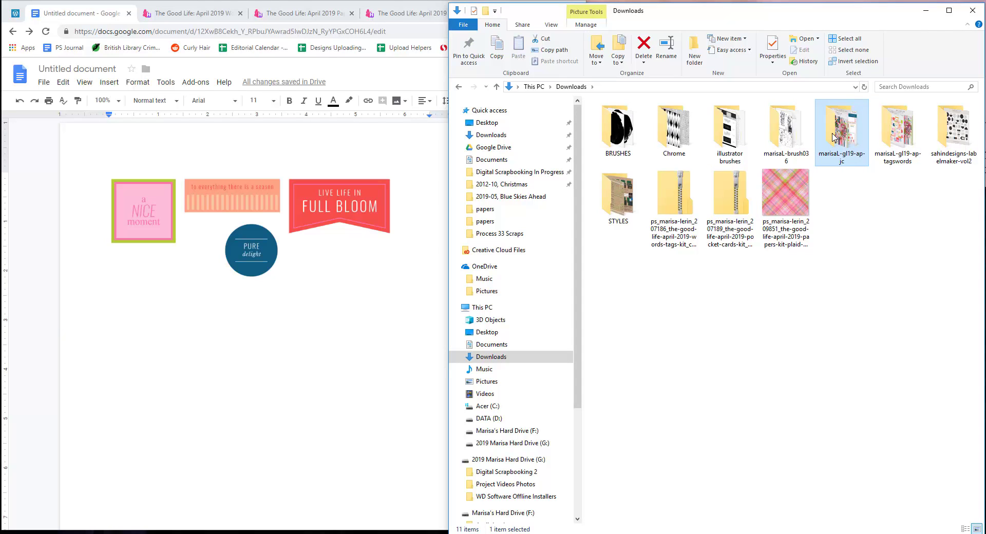
pyautogui.doubleClick(835, 138)
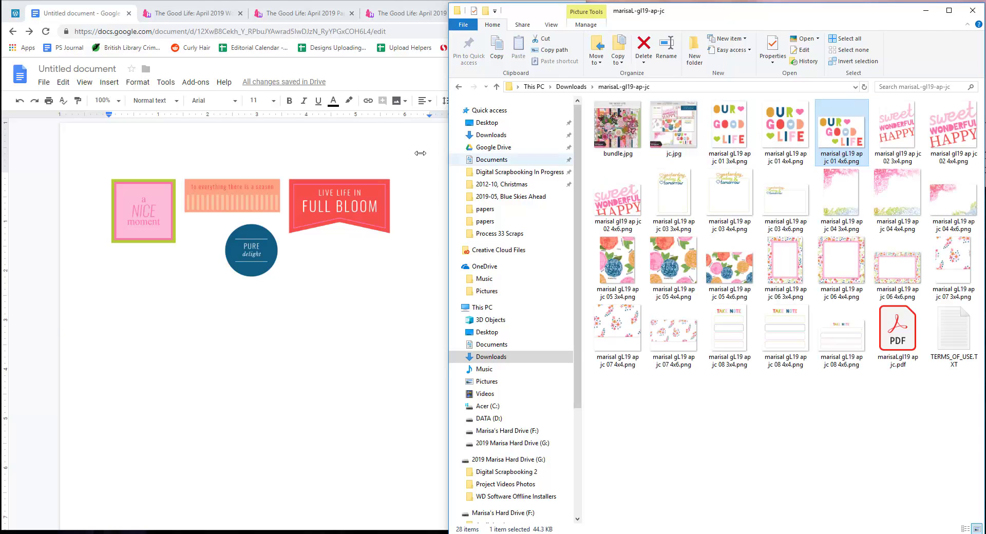
# Step: Delete the pure delight, FULL BLOOM, season and NICE label images from the document
pyautogui.click(392, 313)
pyautogui.click(211, 238)
pyautogui.press('Return')
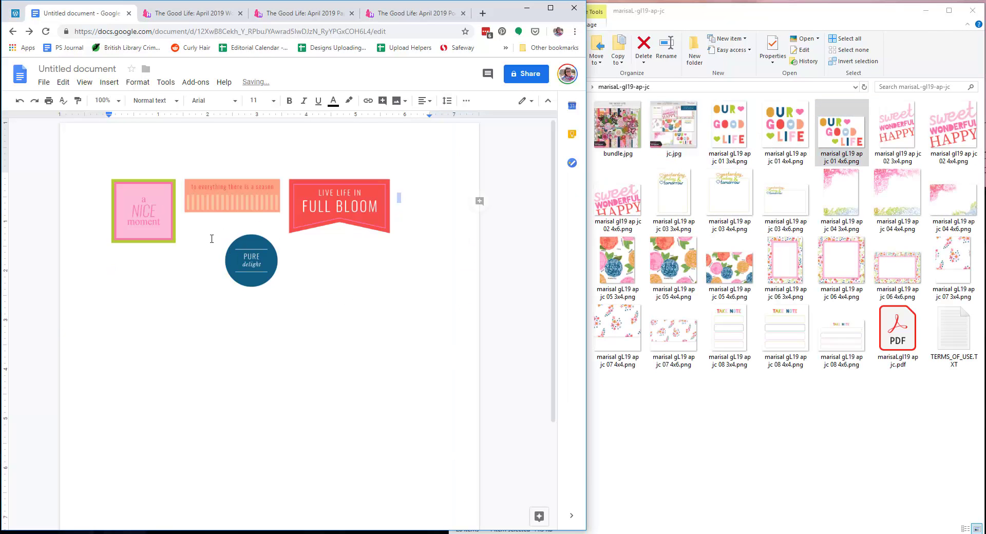
pyautogui.press('BackSpace')
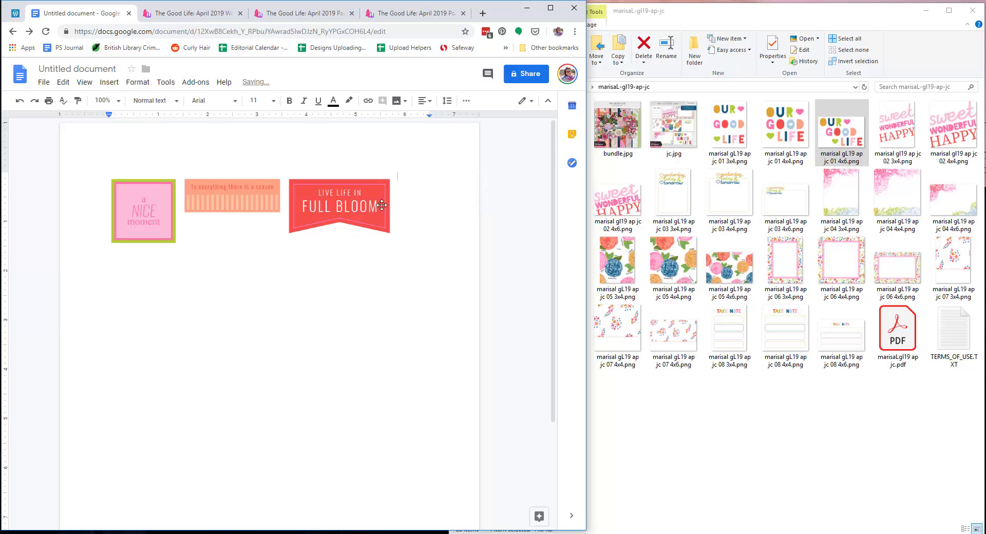
pyautogui.click(356, 214)
pyautogui.press('BackSpace')
pyautogui.press('BackSpace')
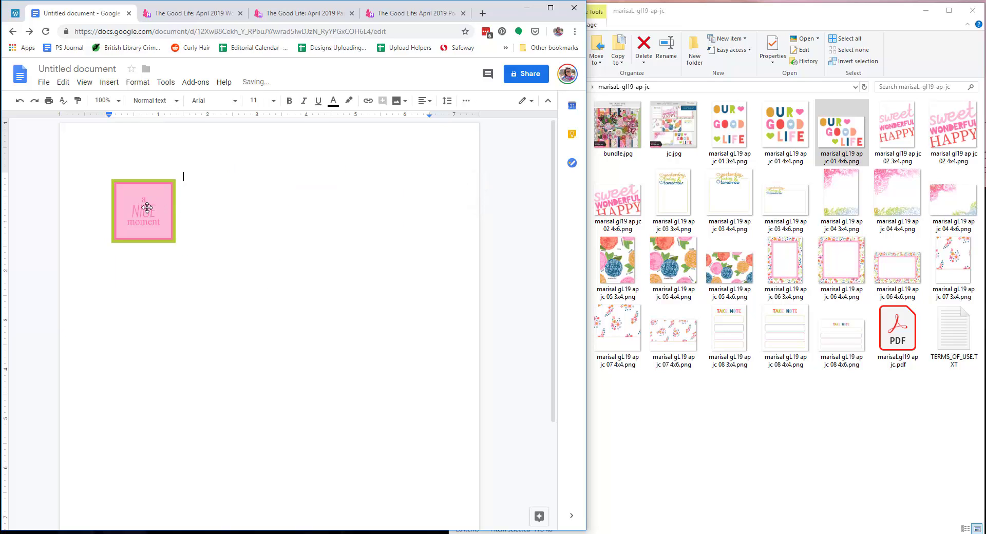
pyautogui.press('BackSpace')
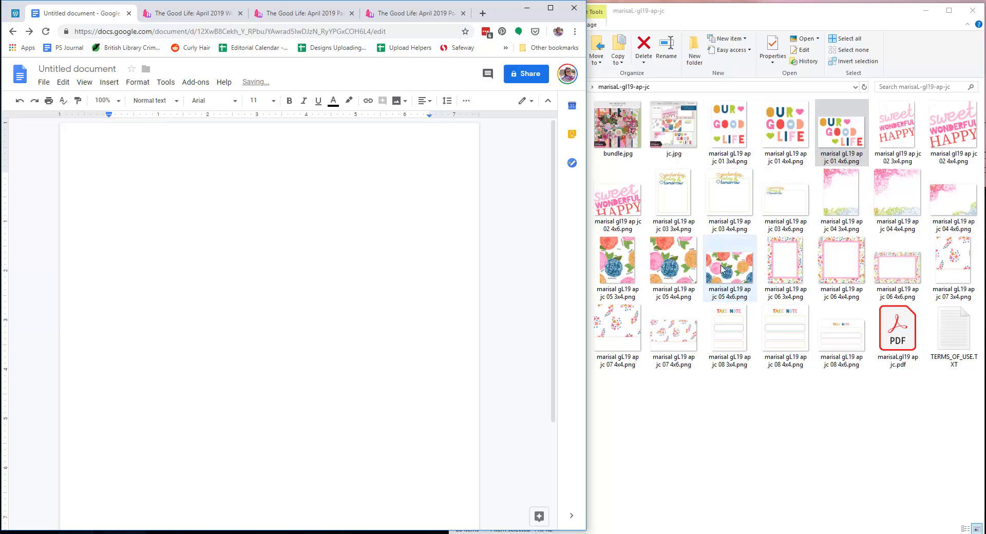
pyautogui.moveTo(618, 262); pyautogui.dragTo(311, 295)
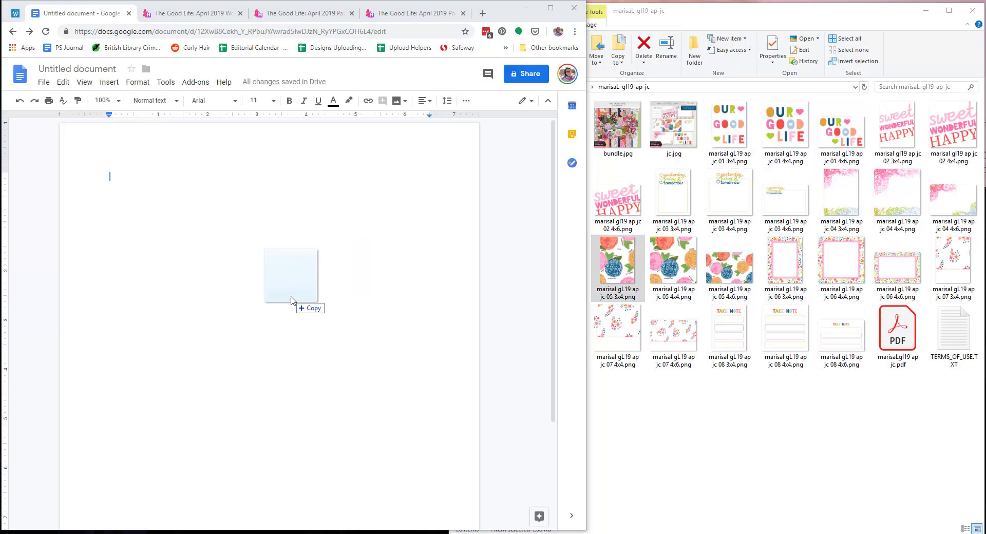
pyautogui.scroll(2, 343, 287)
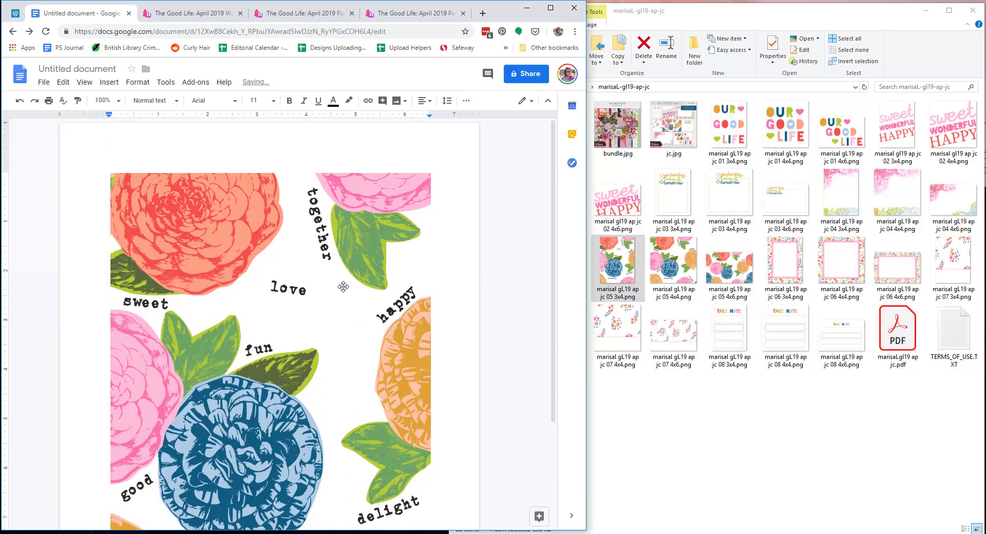
pyautogui.scroll(-3, 343, 286)
pyautogui.click(344, 286)
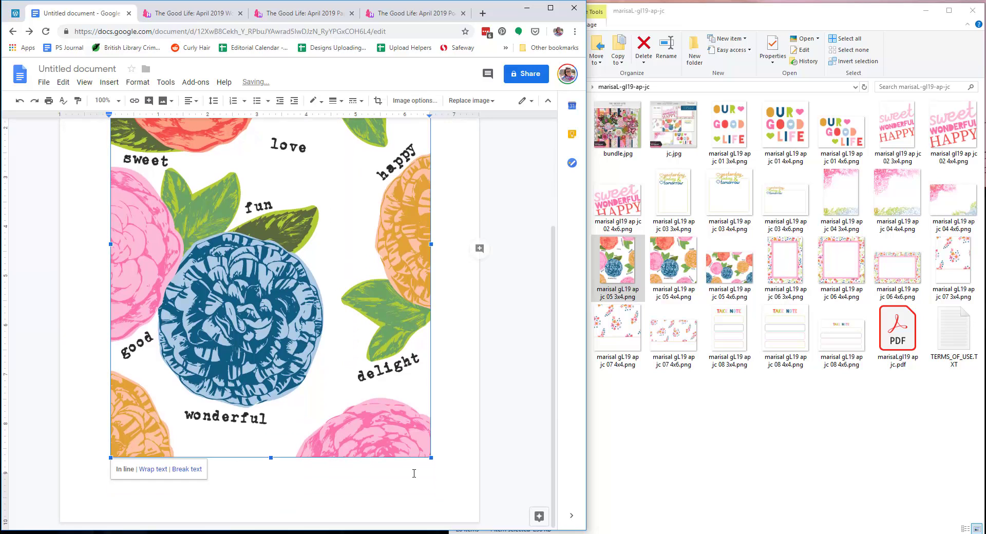
pyautogui.moveTo(429, 457); pyautogui.dragTo(237, 263)
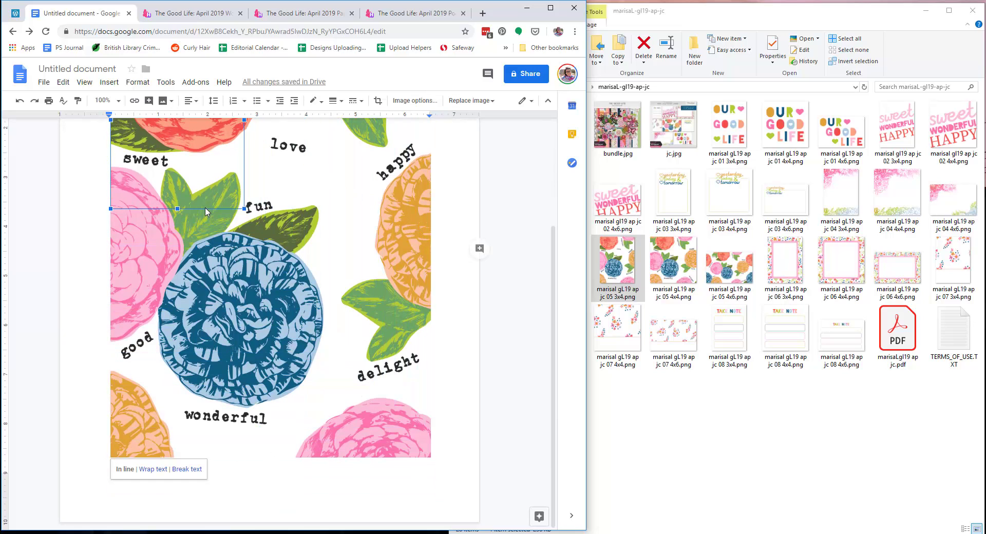
pyautogui.scroll(3, 238, 263)
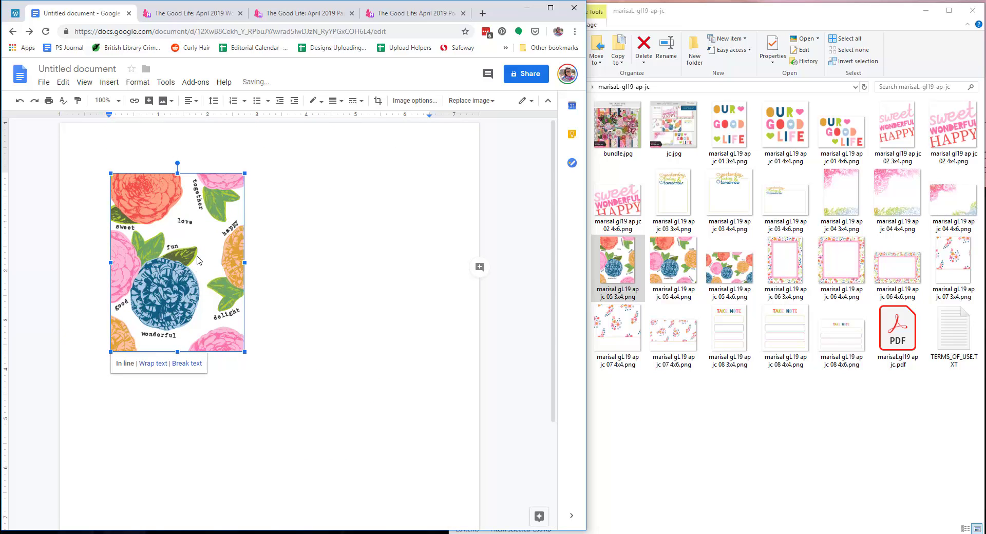
pyautogui.press('Delete')
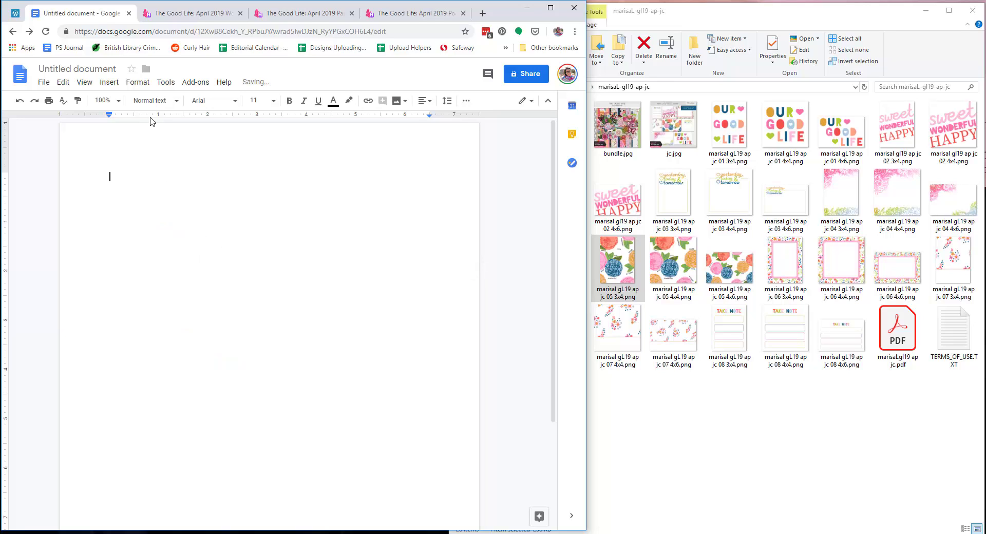
# Step: Insert a 1x1 table with column width 3, row height 4 and cell padding 0
pyautogui.click(107, 89)
pyautogui.moveTo(125, 117)
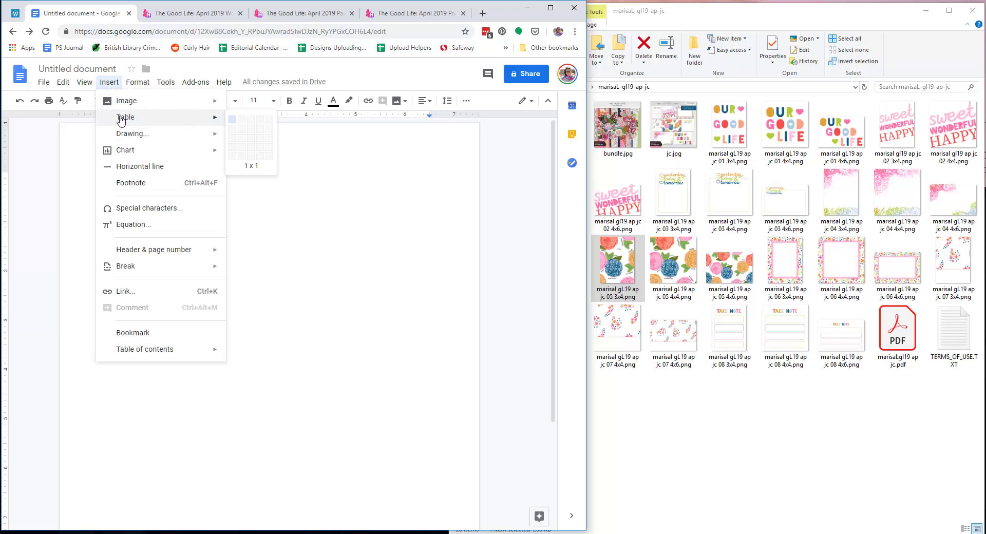
pyautogui.click(232, 122)
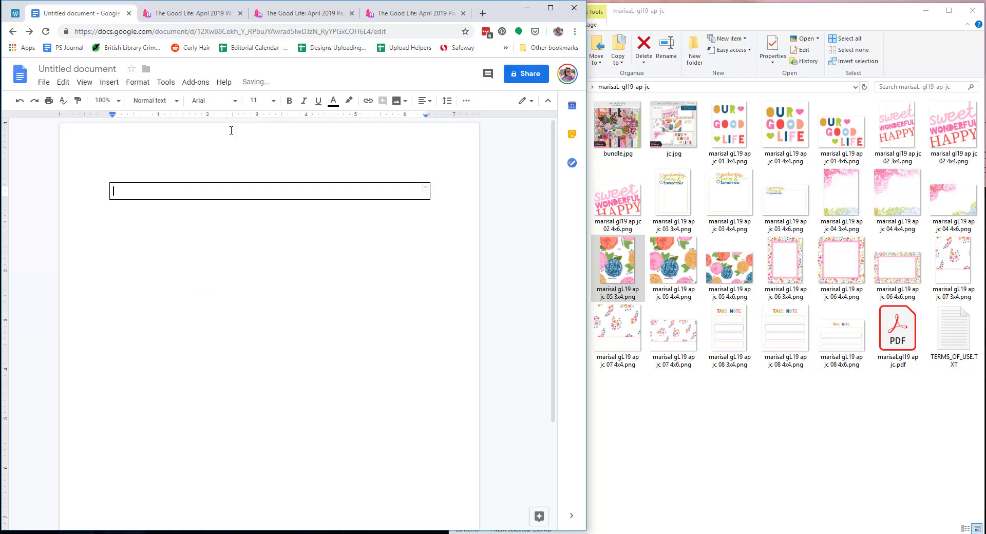
pyautogui.rightClick(234, 191)
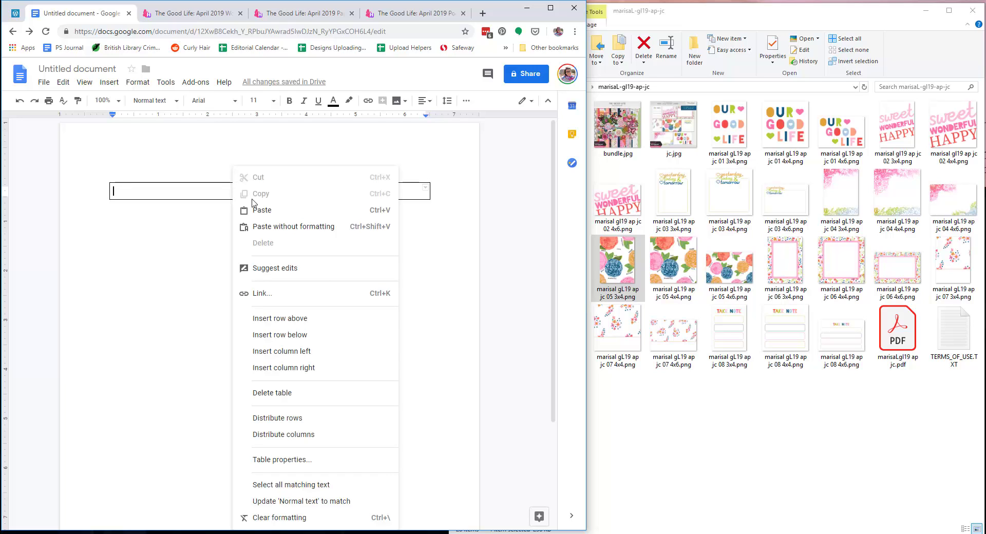
pyautogui.click(297, 465)
pyautogui.click(289, 237)
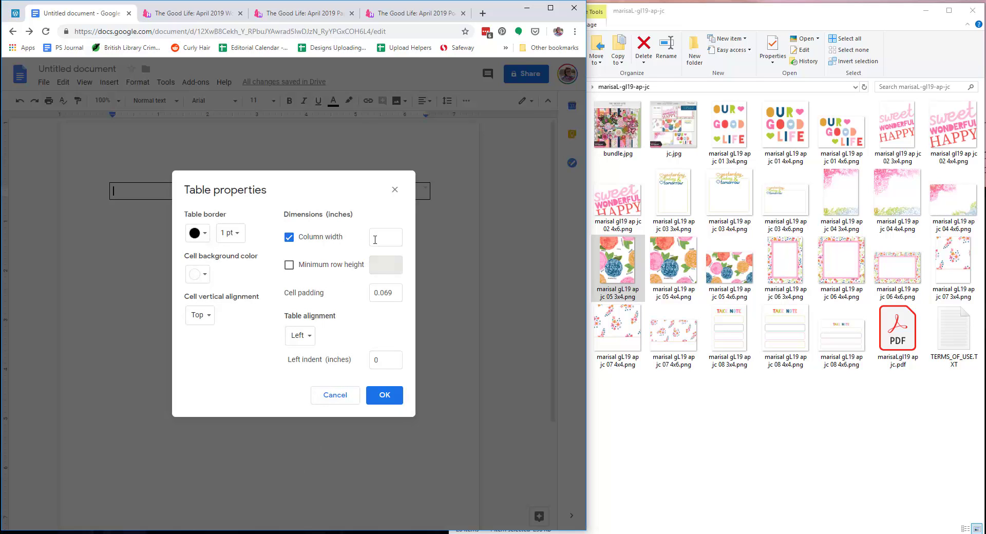
pyautogui.click(382, 240)
pyautogui.write('3')
pyautogui.click(291, 266)
pyautogui.click(389, 267)
pyautogui.write('4')
pyautogui.press('Tab')
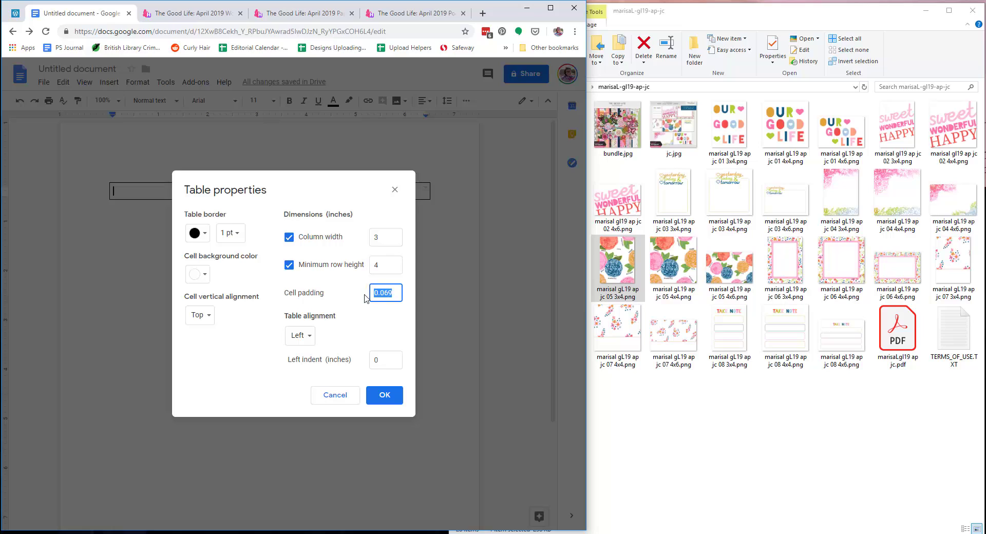
pyautogui.write('0')
# Step: Give the table a light grey 1 pt border and apply the properties
pyautogui.click(206, 239)
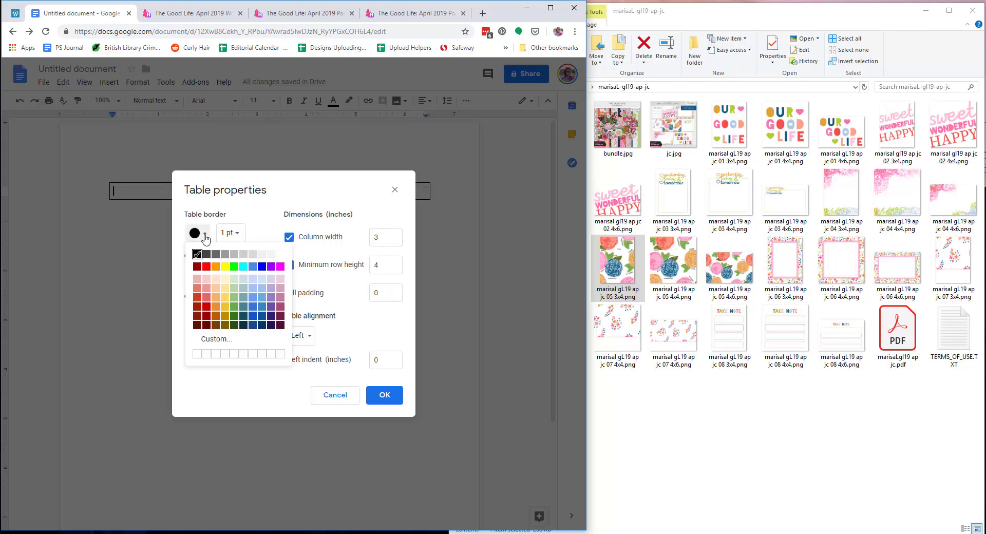
pyautogui.click(252, 255)
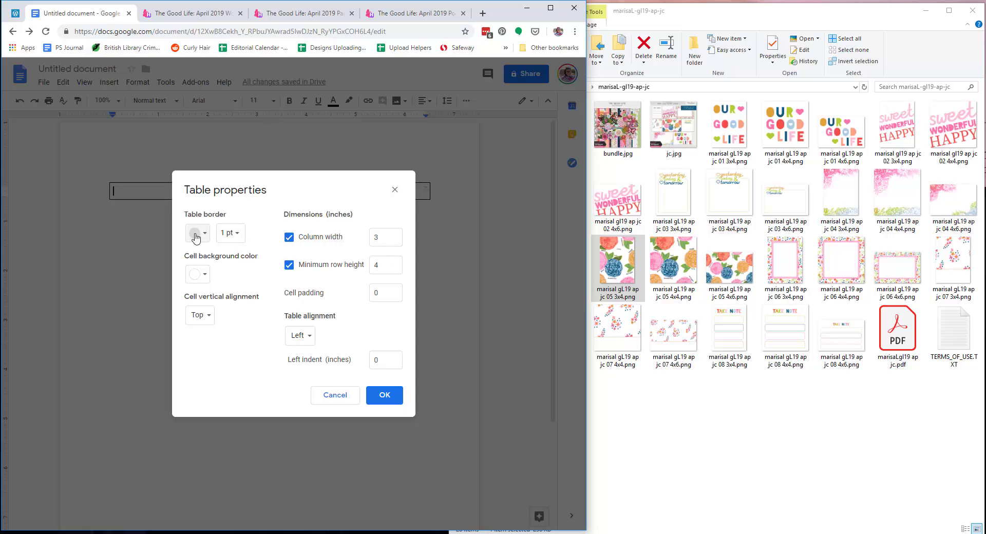
pyautogui.click(228, 232)
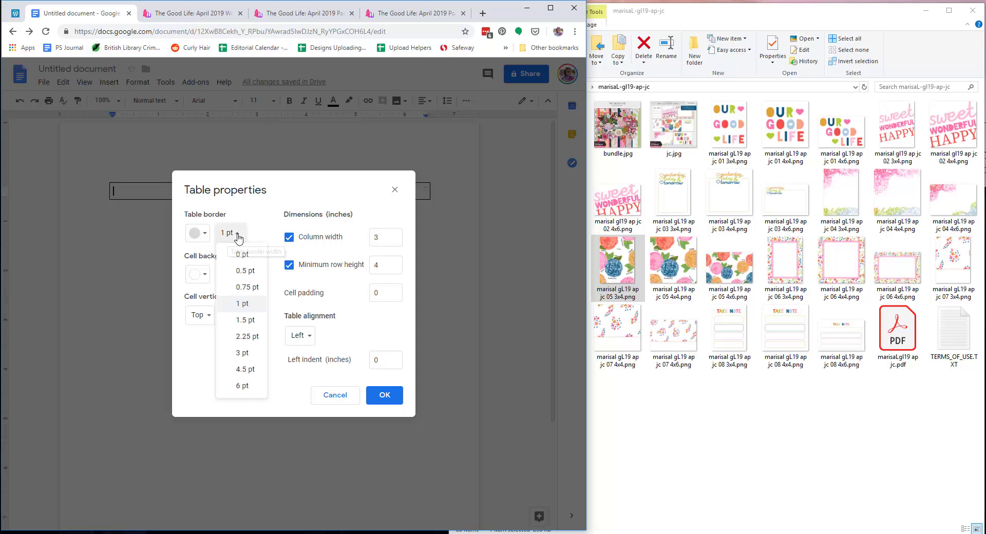
pyautogui.click(239, 235)
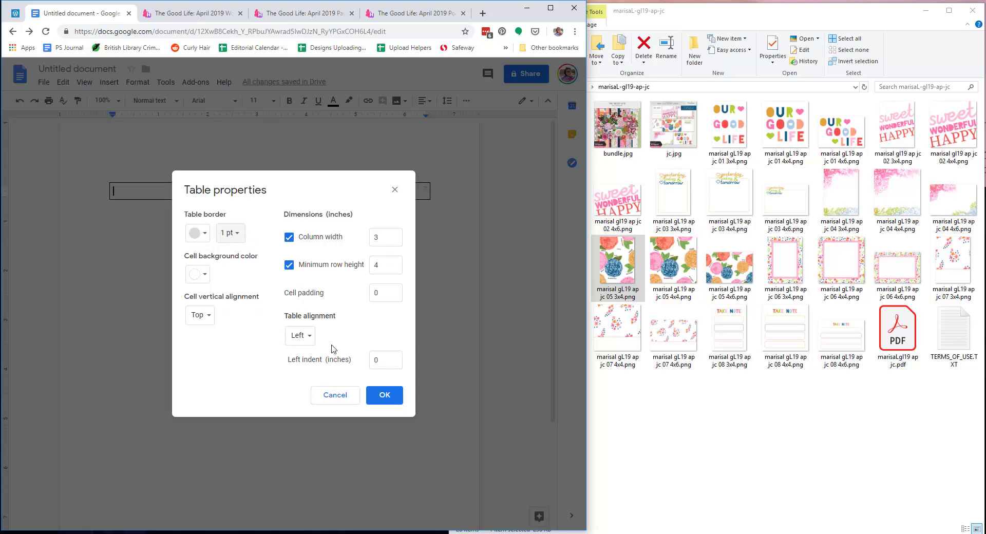
pyautogui.click(383, 397)
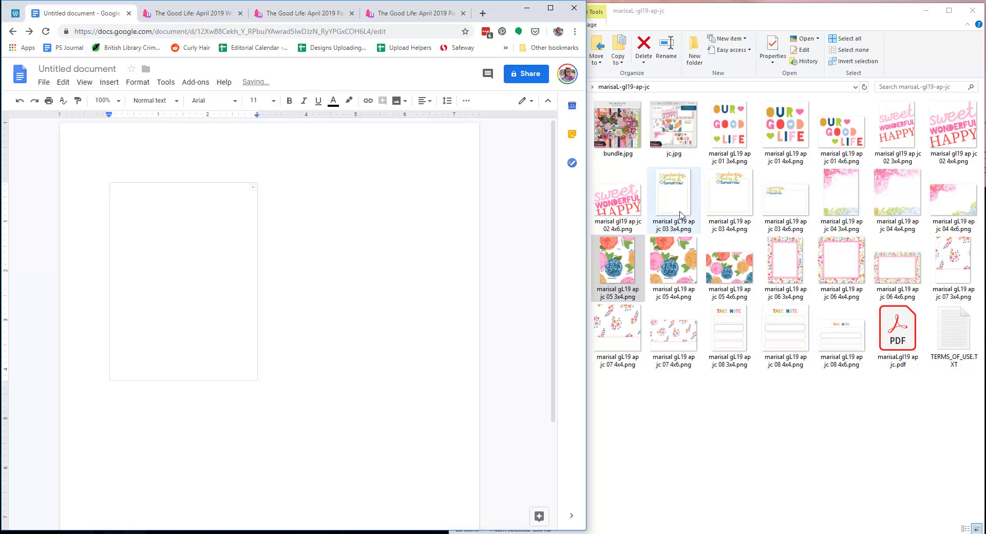
# Step: Place the floral word card in the cell, add a column left, and fill it with the pink-frame card
pyautogui.moveTo(621, 268); pyautogui.dragTo(185, 263)
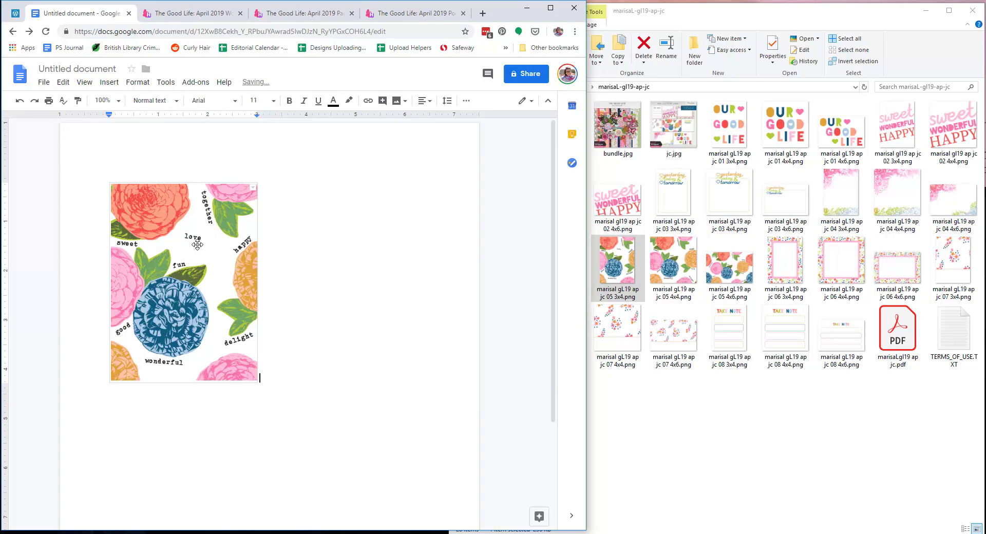
pyautogui.rightClick(198, 246)
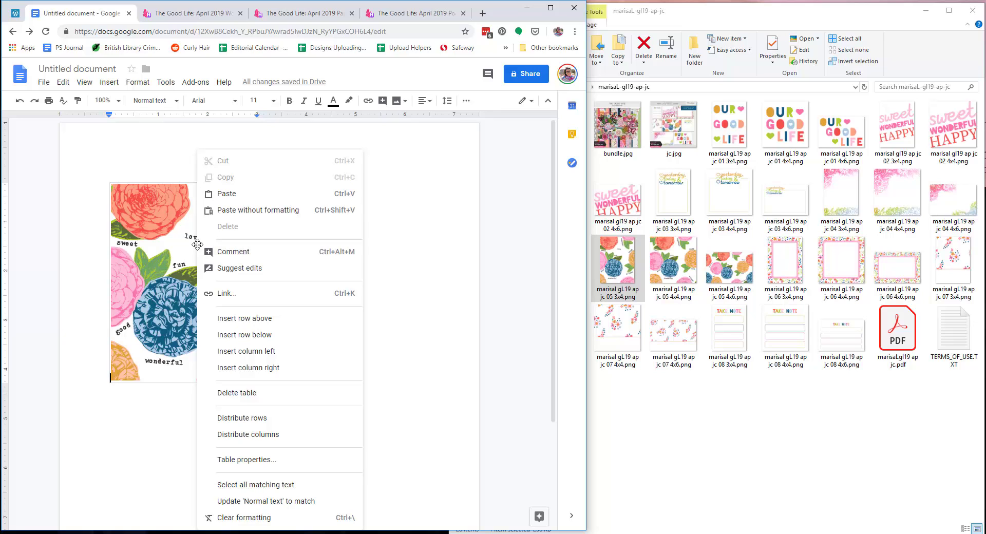
pyautogui.click(256, 352)
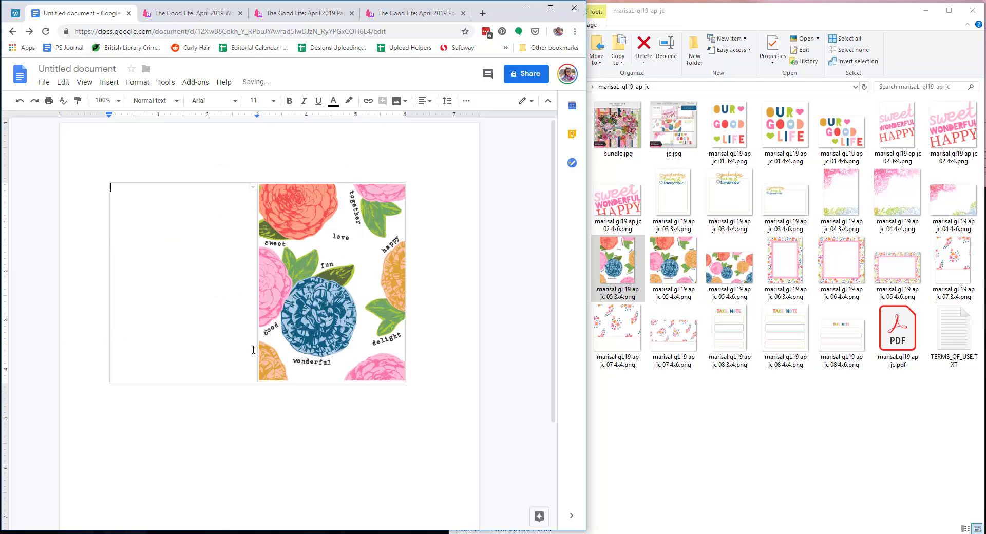
pyautogui.click(786, 262)
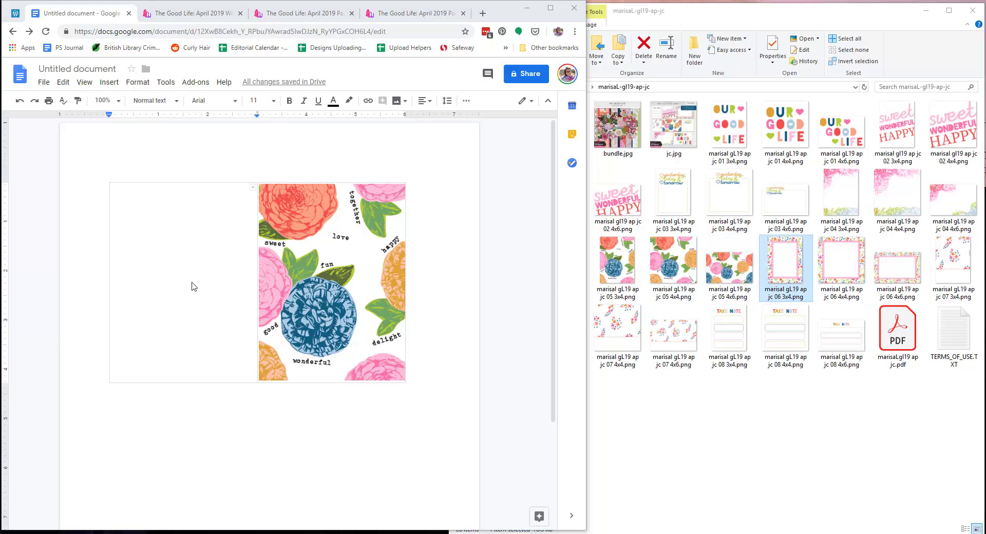
pyautogui.moveTo(202, 282); pyautogui.dragTo(201, 282)
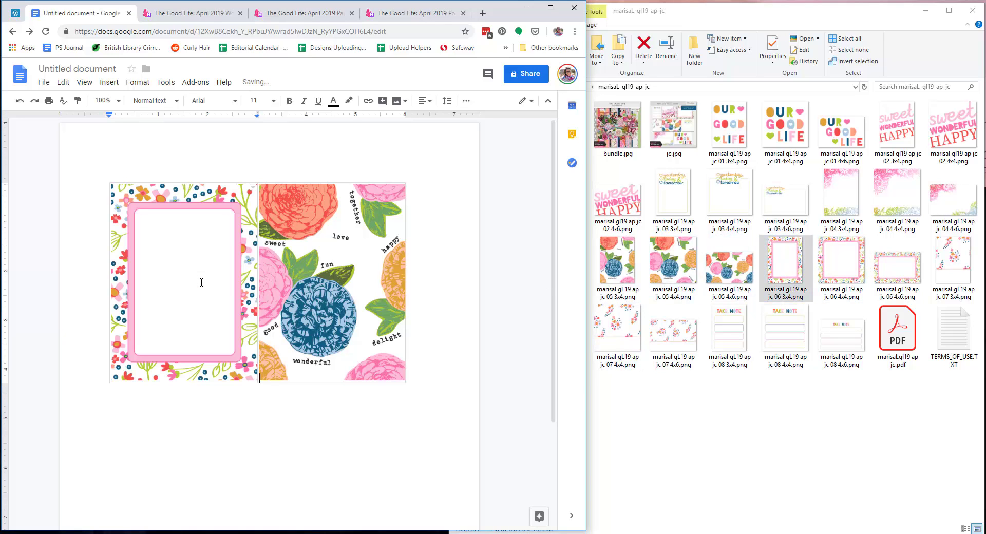
# Step: Add a row above and fill it with the scattered-flowers and OUR GOOD LIFE cards
pyautogui.rightClick(301, 271)
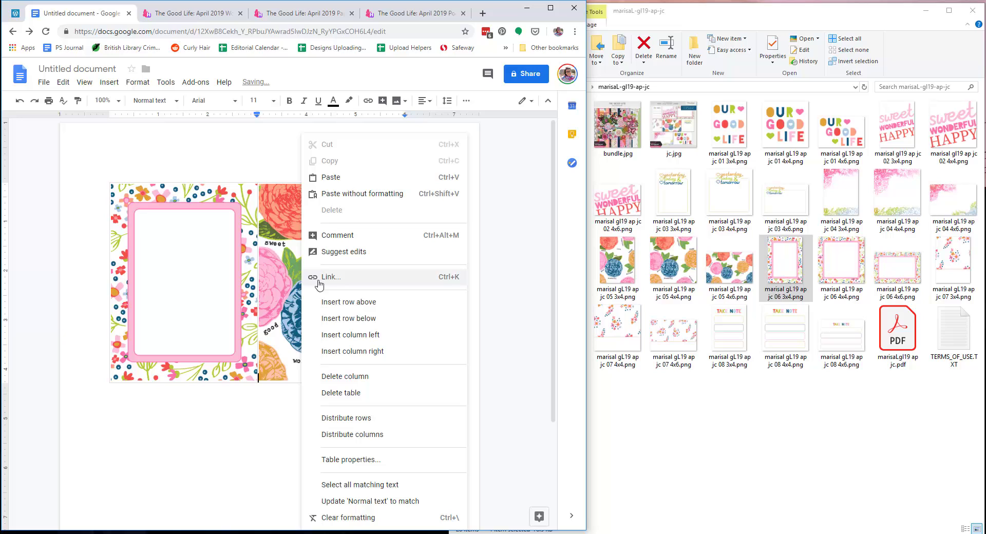
pyautogui.click(336, 303)
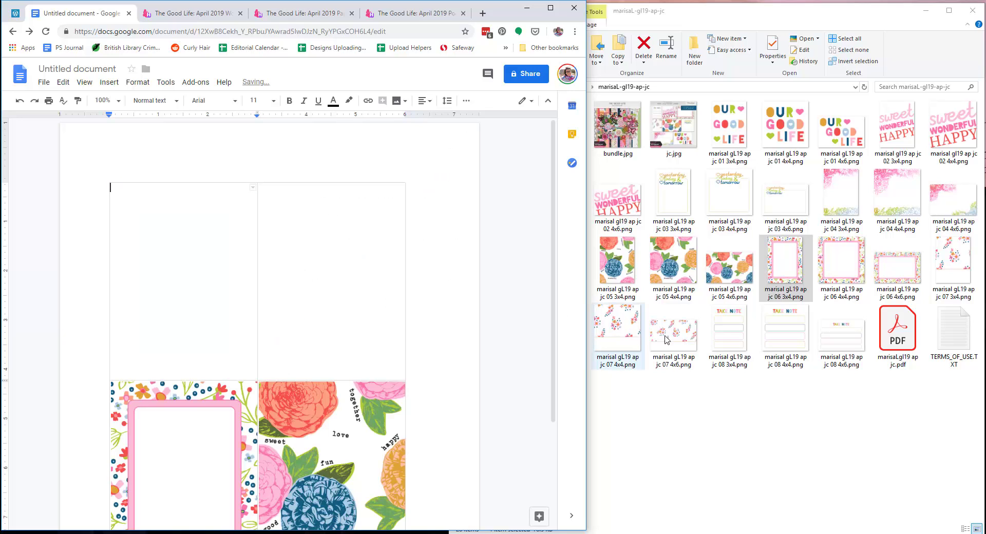
pyautogui.moveTo(953, 262); pyautogui.dragTo(171, 277)
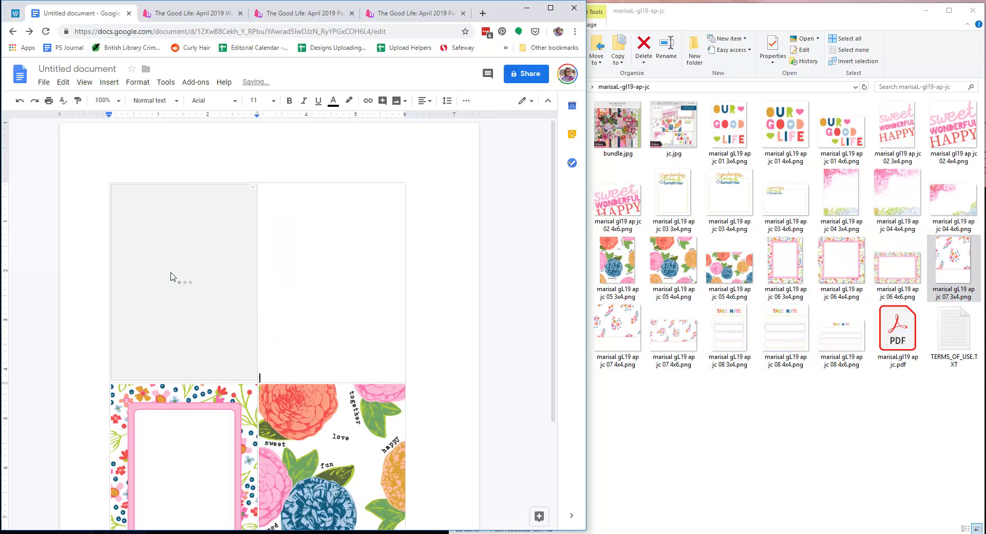
pyautogui.moveTo(730, 128)
pyautogui.mouseDown()
pyautogui.moveTo(541, 206)
pyautogui.moveTo(323, 259)
pyautogui.mouseUp()
pyautogui.scroll(-3, 324, 259)
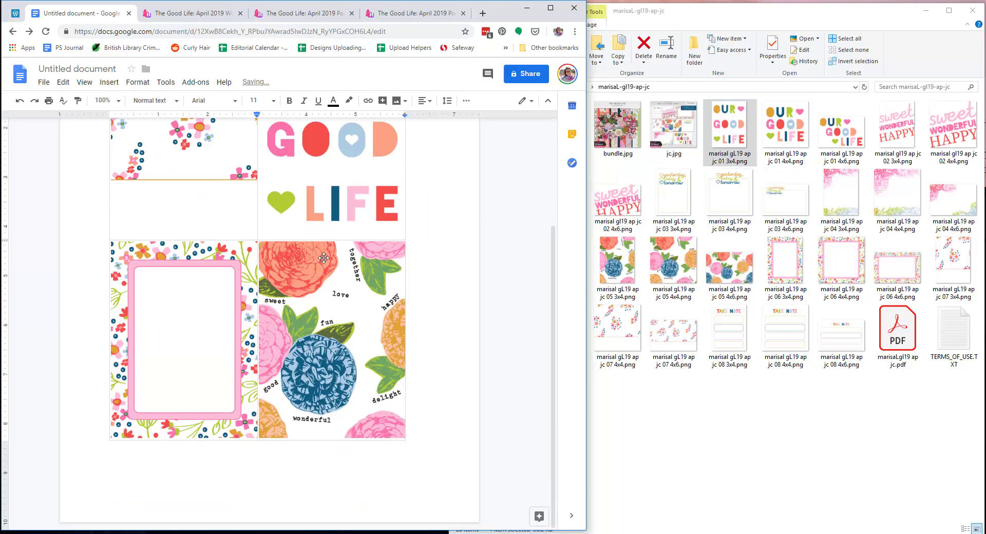
pyautogui.scroll(3, 324, 258)
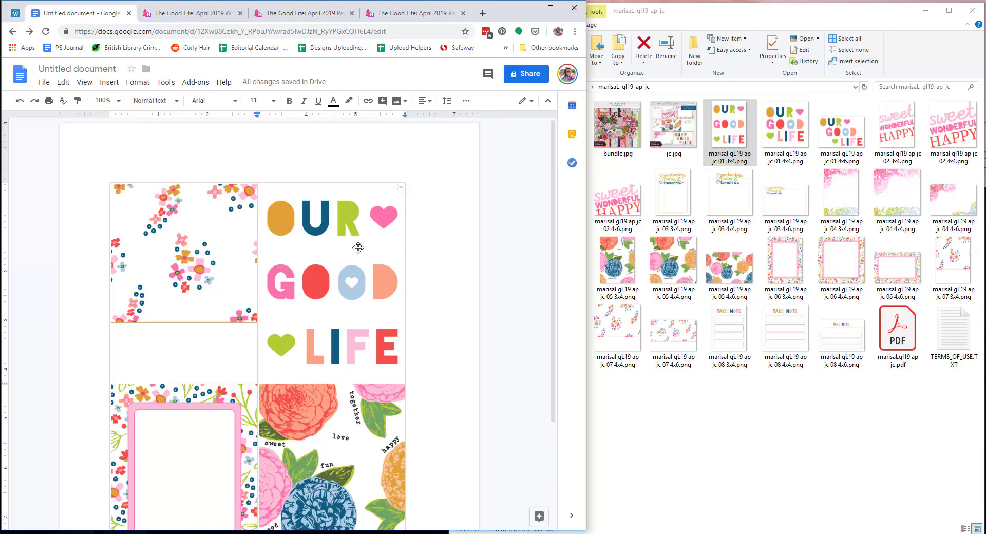
pyautogui.scroll(-1, 358, 248)
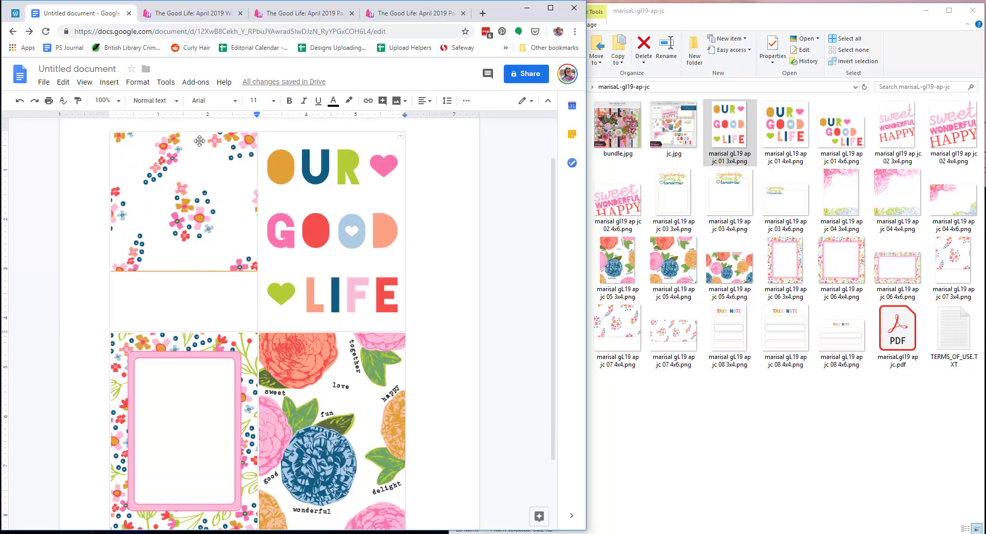
pyautogui.click(45, 83)
pyautogui.moveTo(85, 126)
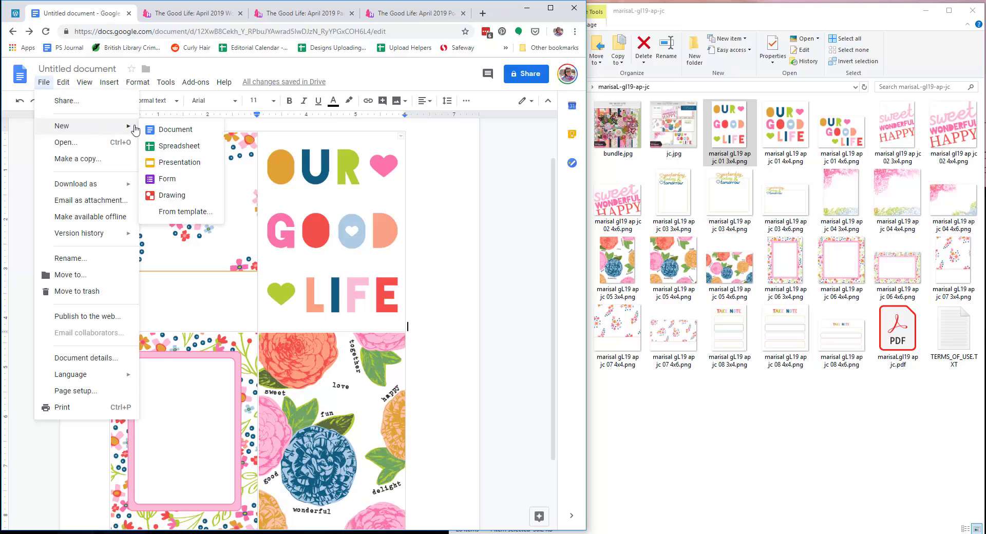
# Step: Create a new blank document and drag the plaid paper JPG from Downloads into it
pyautogui.click(161, 132)
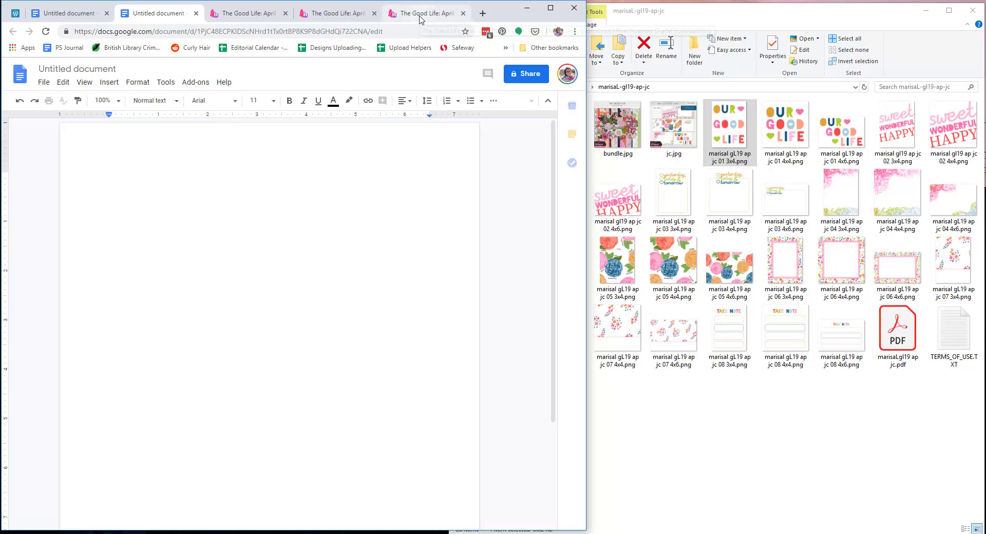
pyautogui.click(601, 94)
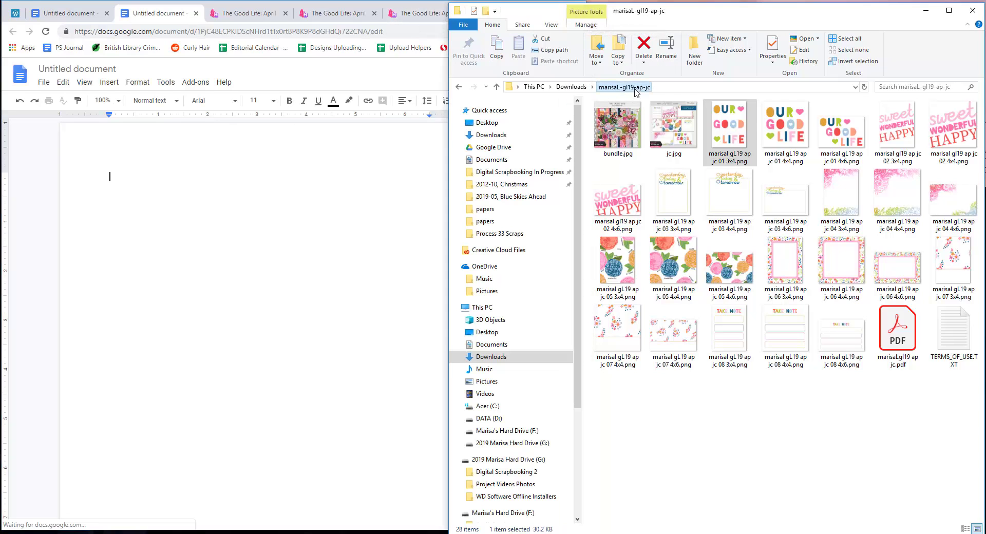
pyautogui.click(565, 87)
pyautogui.moveTo(798, 202); pyautogui.dragTo(246, 286)
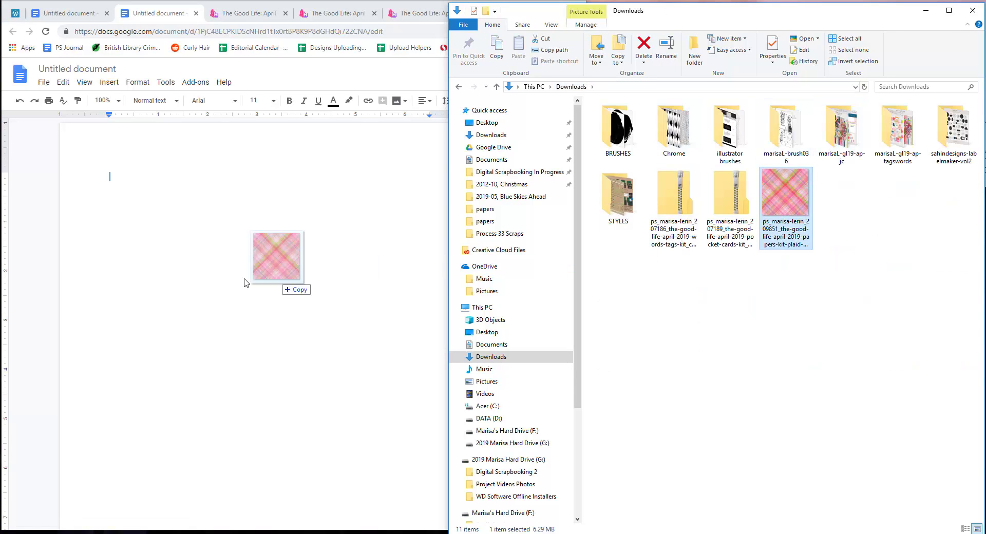
# Step: Check the Pocket Cards Kit and Plaid Paper 2 download pages in the browser
pyautogui.click(440, 15)
pyautogui.click(327, 20)
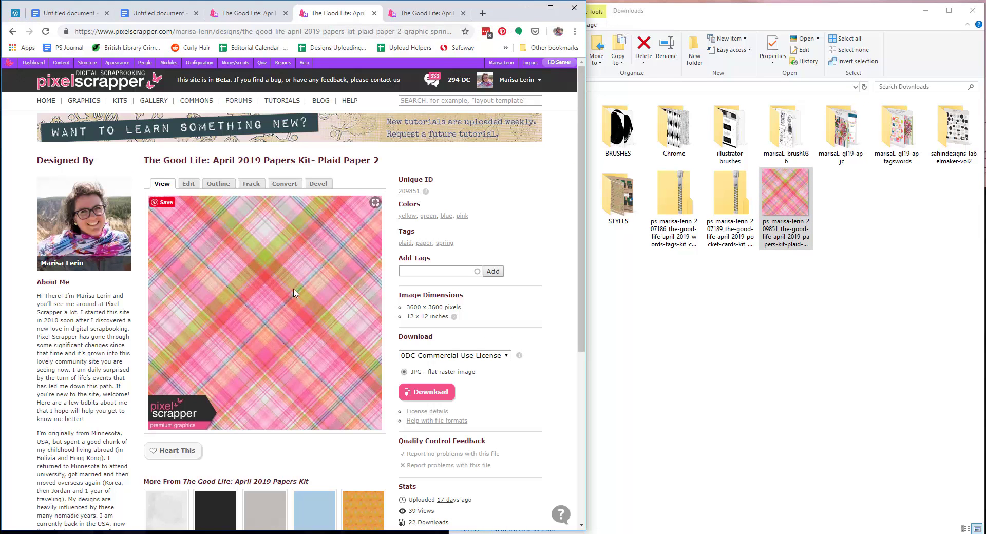
pyautogui.click(168, 20)
# Step: Drag the plaid image's bottom-right handle outward to enlarge it past the page width
pyautogui.scroll(-3, 396, 233)
pyautogui.scroll(3, 392, 234)
pyautogui.click(340, 248)
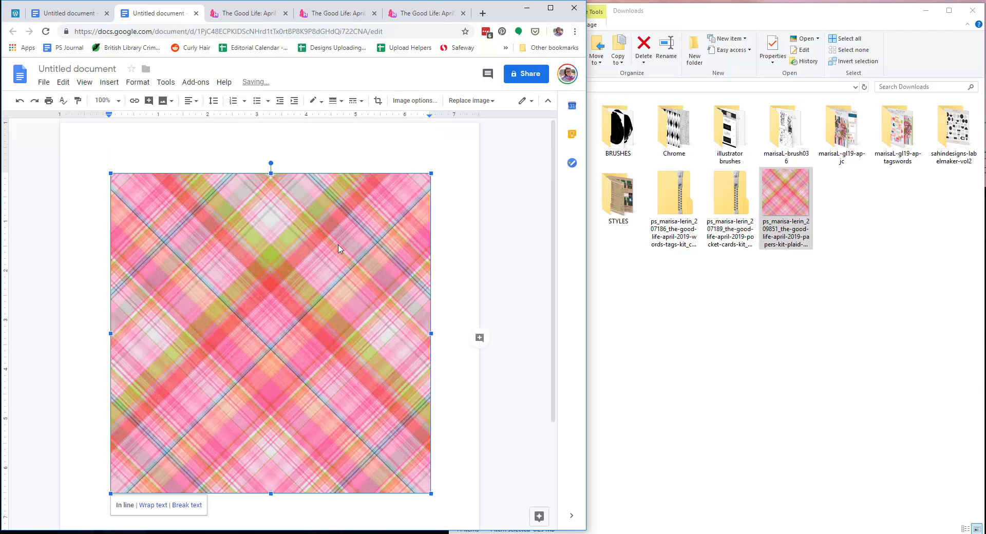
pyautogui.scroll(-3, 425, 308)
pyautogui.scroll(1, 427, 350)
pyautogui.moveTo(431, 402); pyautogui.dragTo(514, 529)
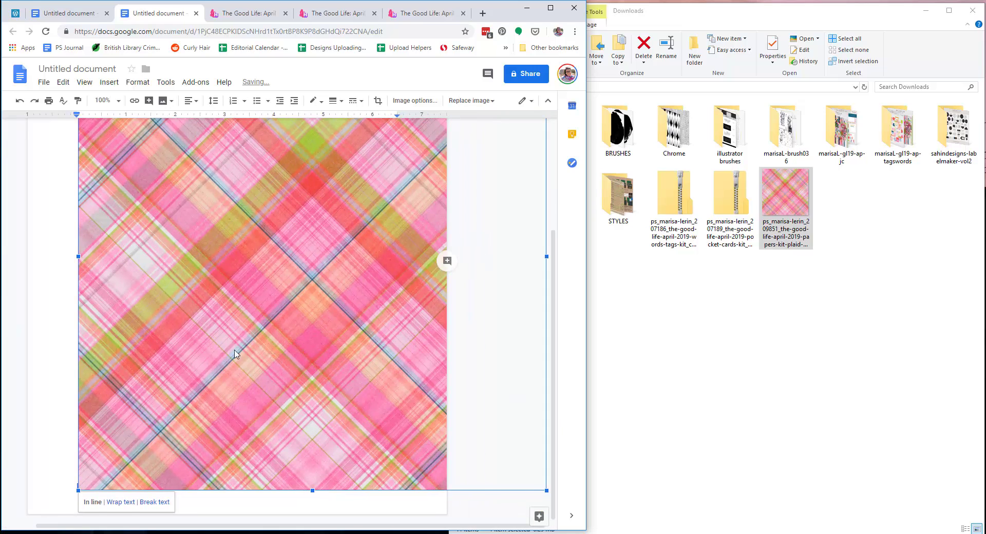
pyautogui.scroll(3, 179, 318)
pyautogui.scroll(1, 180, 319)
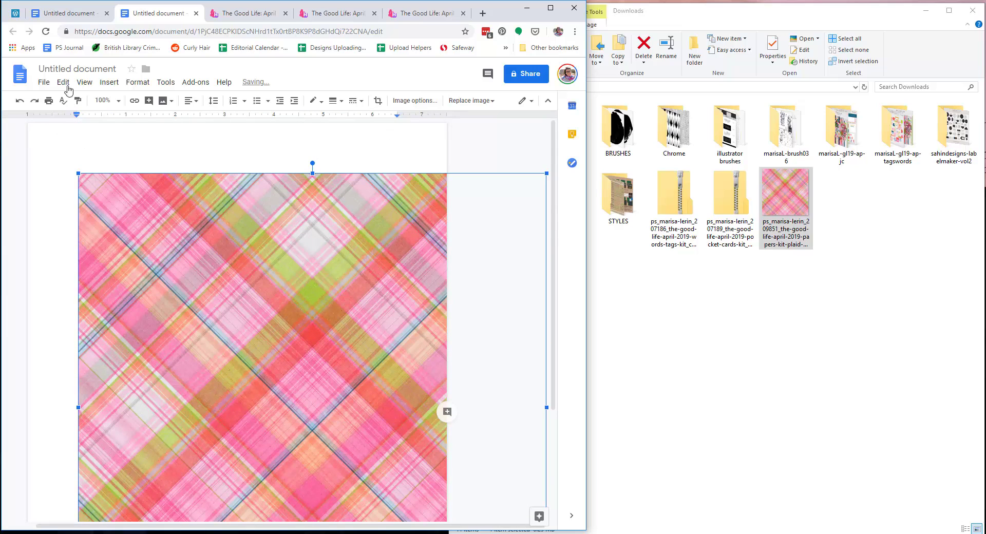
# Step: Set top, bottom, left and right margins to 0.25 inch in Page setup
pyautogui.click(44, 83)
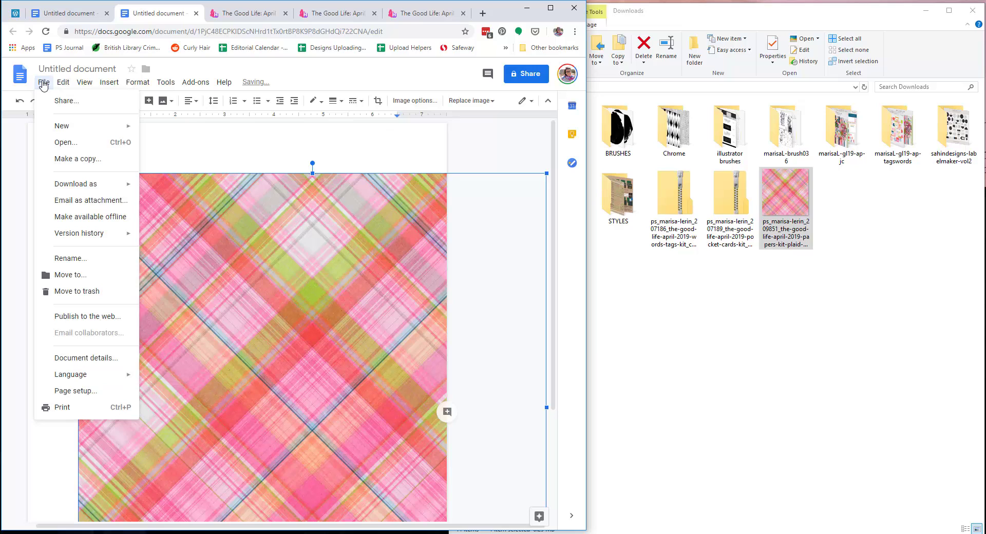
pyautogui.click(87, 391)
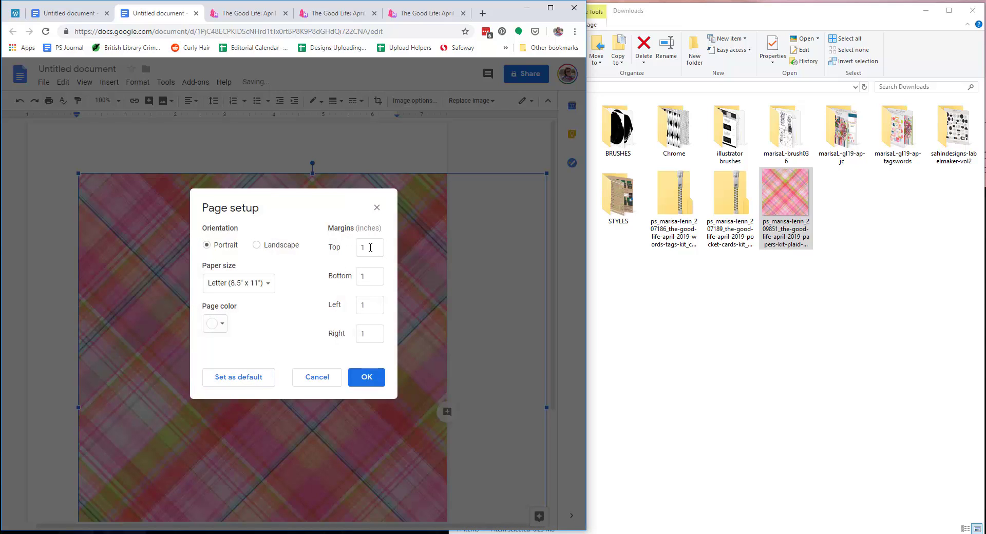
pyautogui.doubleClick(359, 247)
pyautogui.press('Tab')
pyautogui.write('25')
pyautogui.press('Tab')
pyautogui.press('Tab')
pyautogui.write('.')
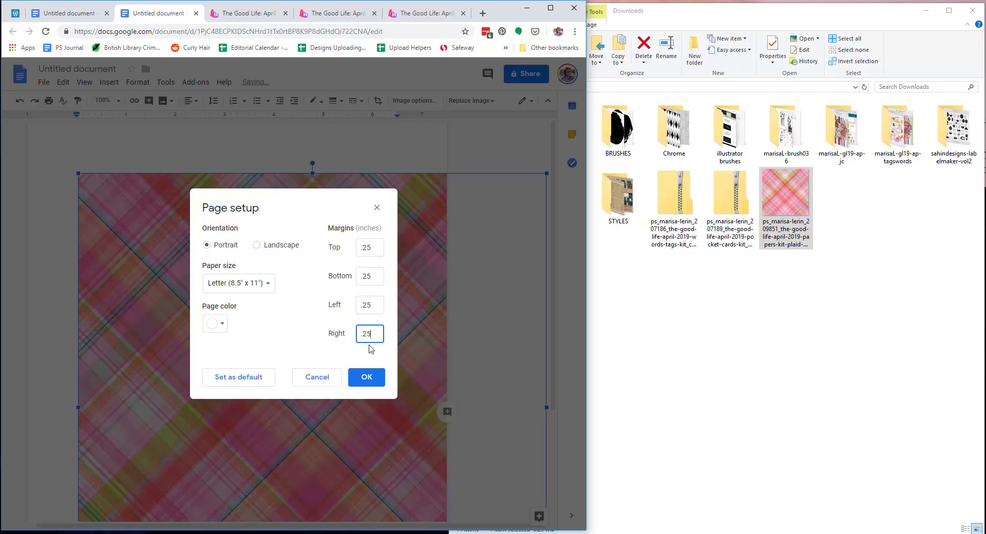
pyautogui.click(369, 380)
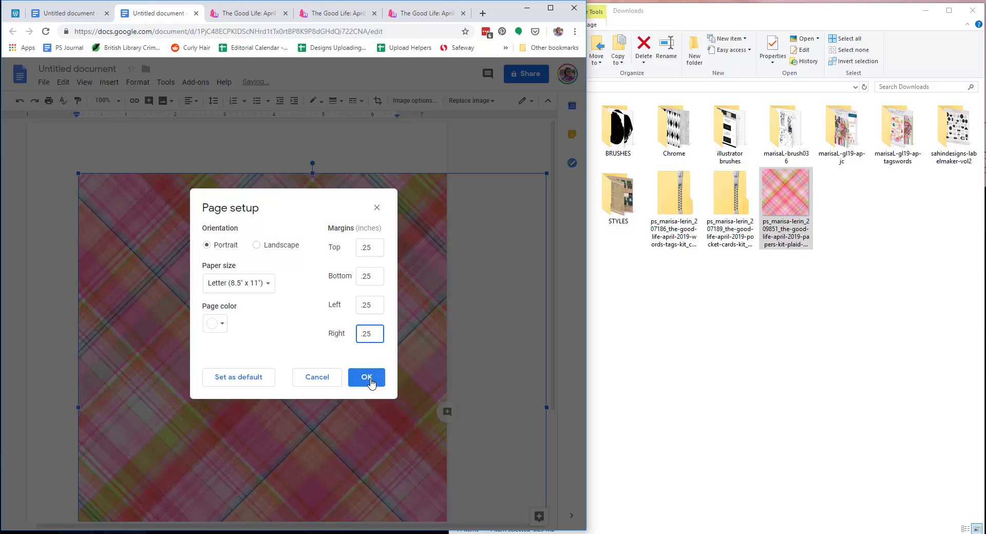
pyautogui.click(370, 380)
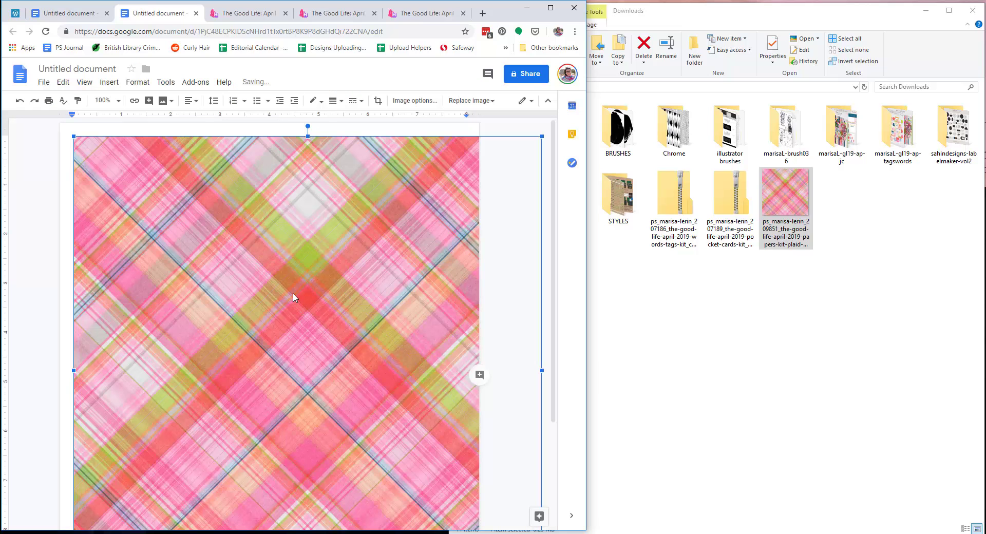
# Step: Select the enlarged plaid paper image and delete it from the page
pyautogui.scroll(-3, 358, 216)
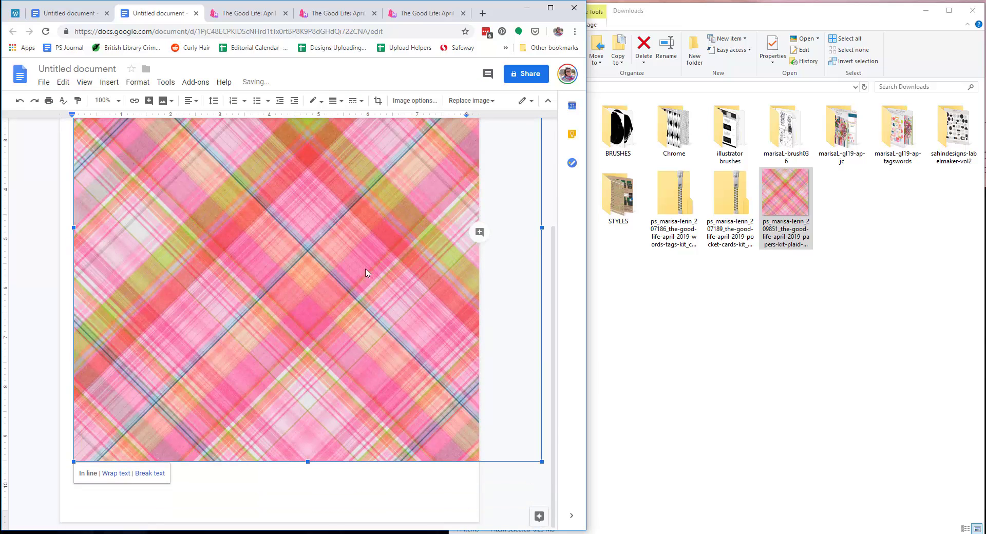
pyautogui.moveTo(543, 463); pyautogui.dragTo(605, 508)
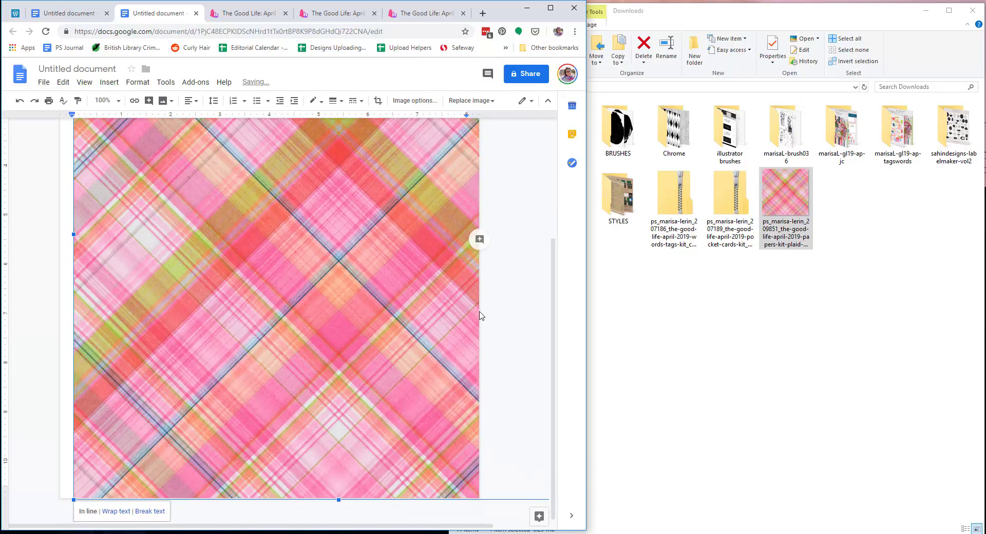
pyautogui.scroll(3, 482, 315)
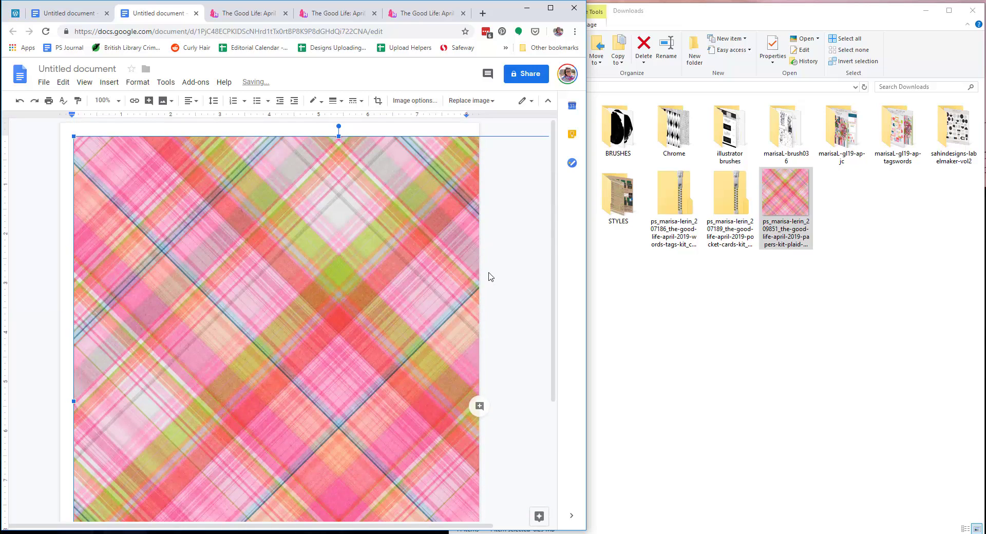
pyautogui.scroll(-3, 490, 275)
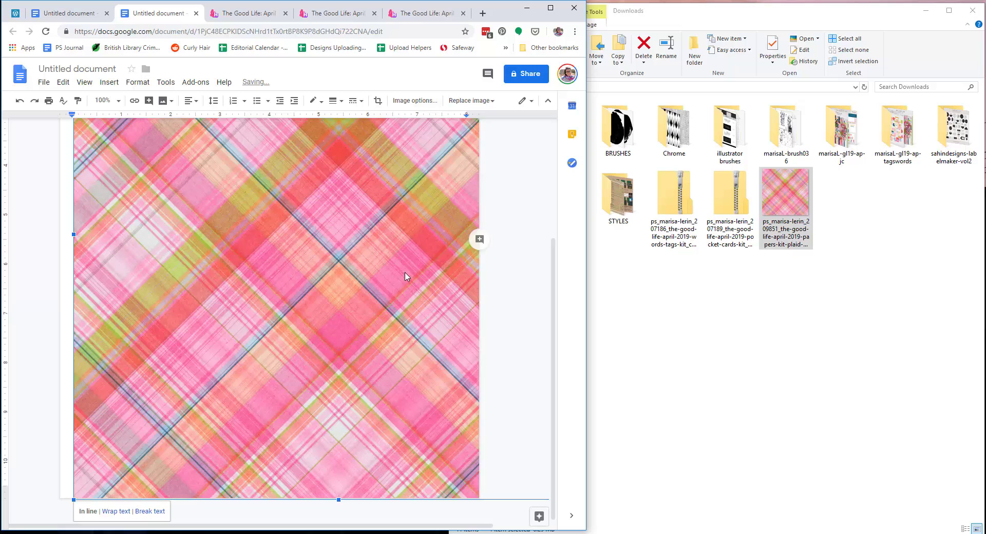
pyautogui.scroll(3, 407, 276)
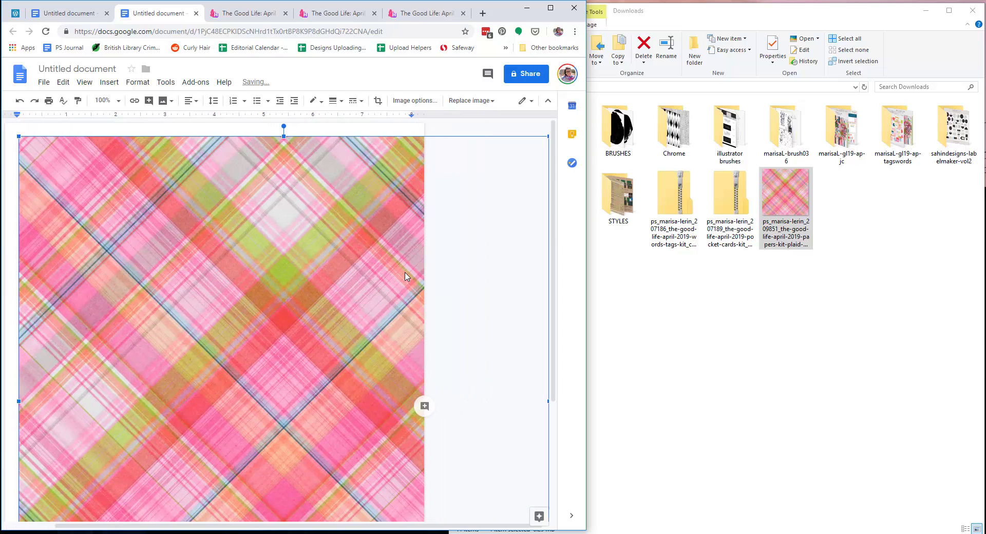
pyautogui.press('Delete')
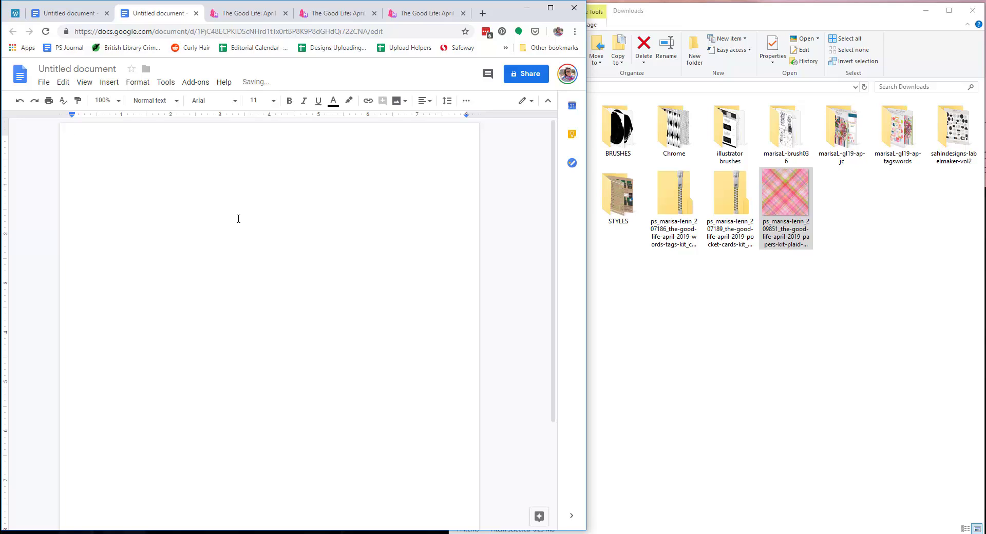
# Step: Insert a 1x1 table with column width 4.5, row height 8.5 and cell padding 0
pyautogui.click(44, 83)
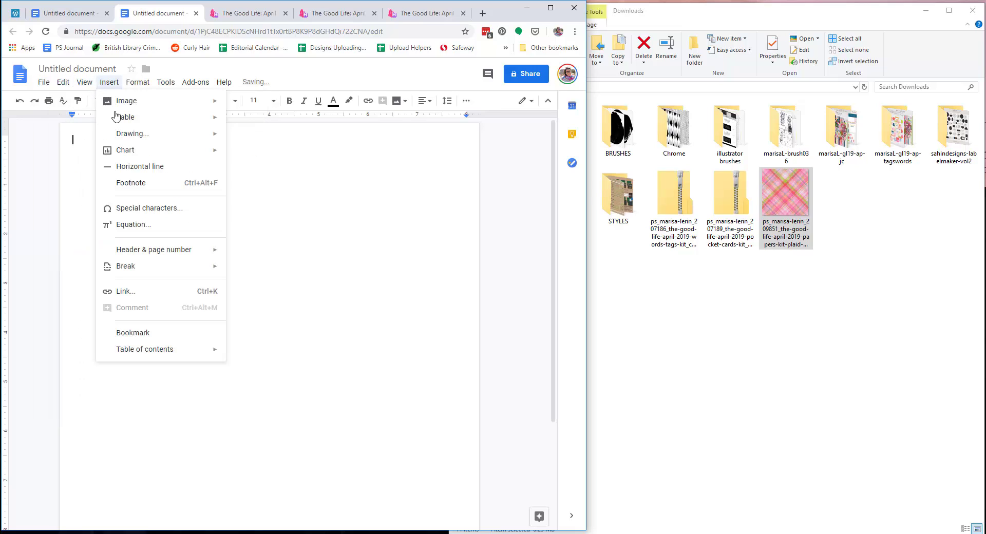
pyautogui.moveTo(125, 117)
pyautogui.click(231, 122)
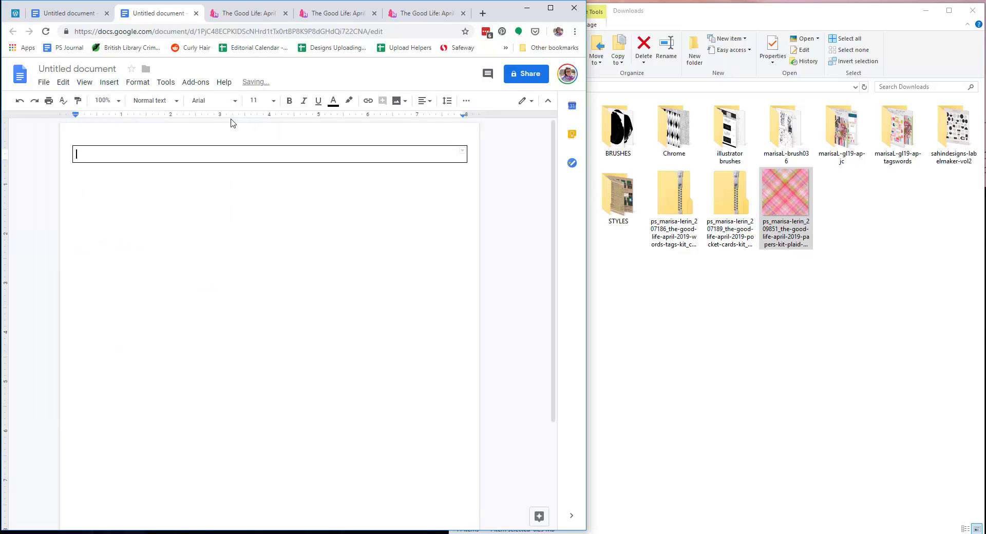
pyautogui.rightClick(188, 158)
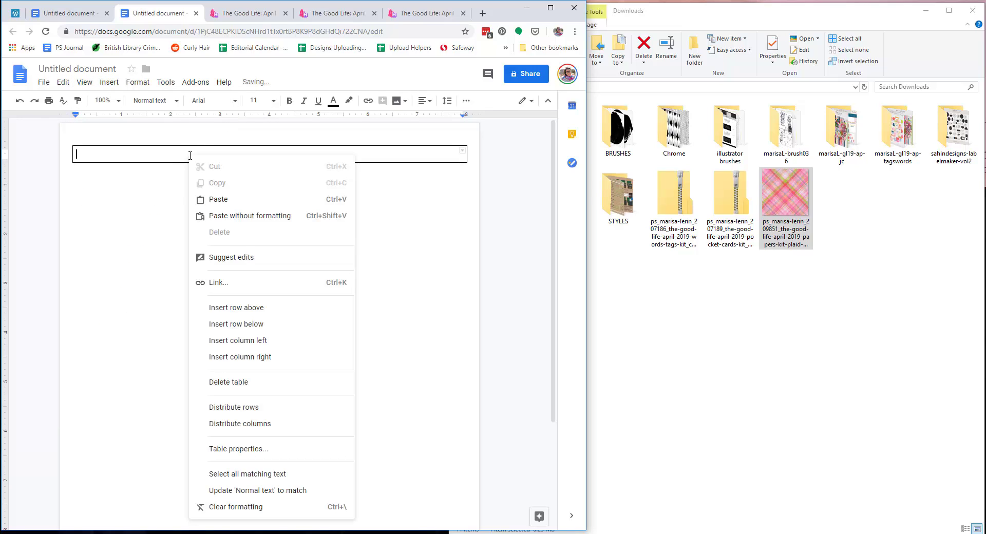
pyautogui.click(257, 449)
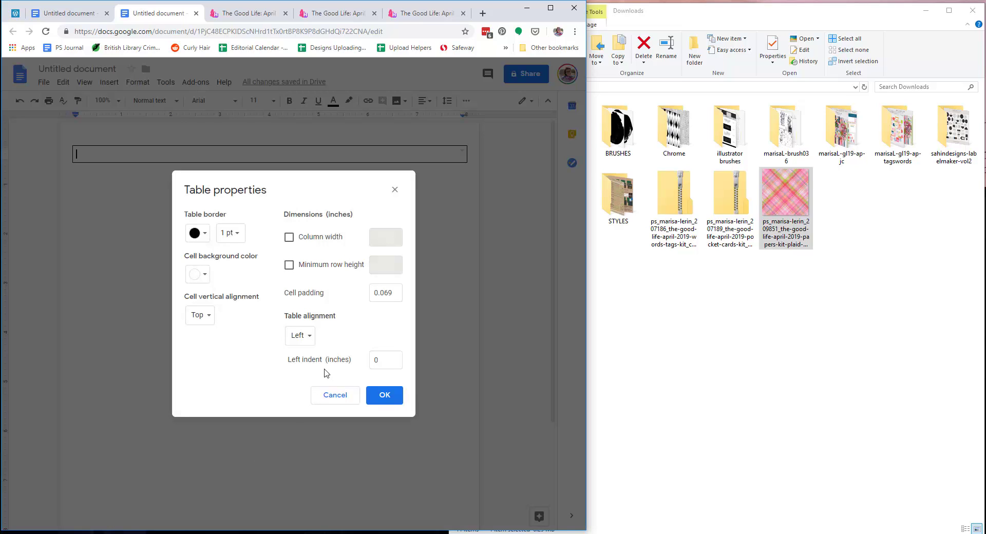
pyautogui.click(288, 238)
pyautogui.click(382, 236)
pyautogui.write('4')
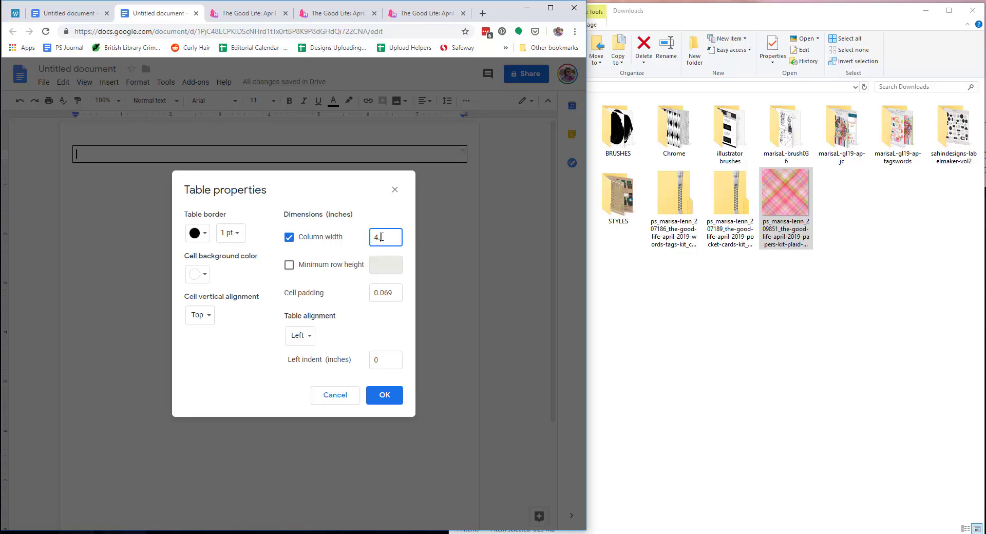
pyautogui.write('5')
pyautogui.click(288, 264)
pyautogui.click(393, 264)
pyautogui.write('8.5')
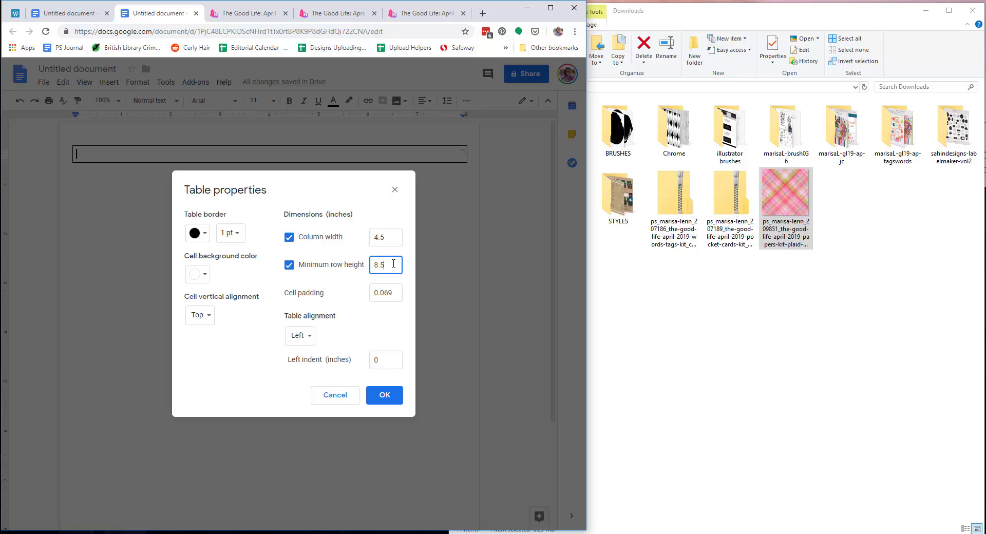
pyautogui.click(394, 292)
pyautogui.hotkey('ctrl', 'a')
pyautogui.write('0')
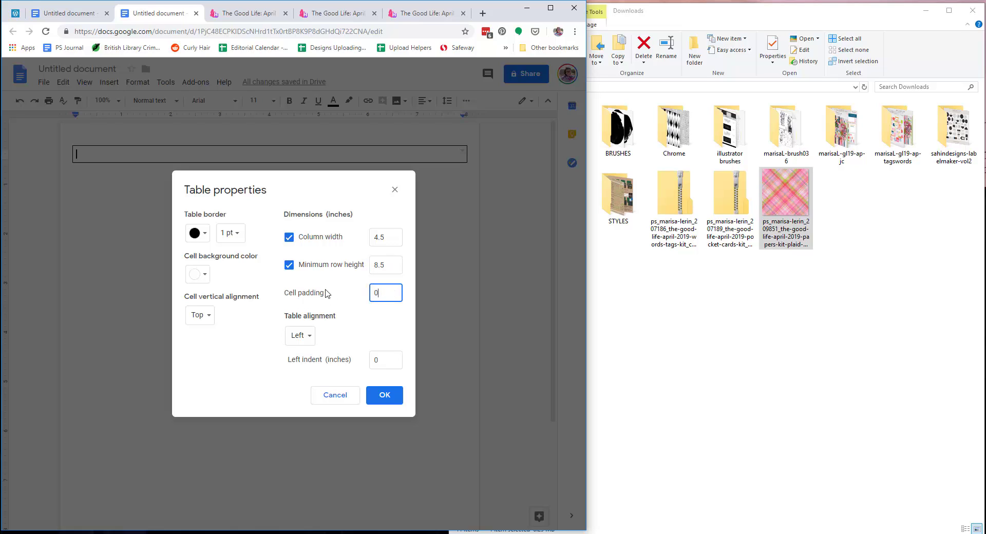
# Step: Make the table border light grey and apply the table properties
pyautogui.click(205, 241)
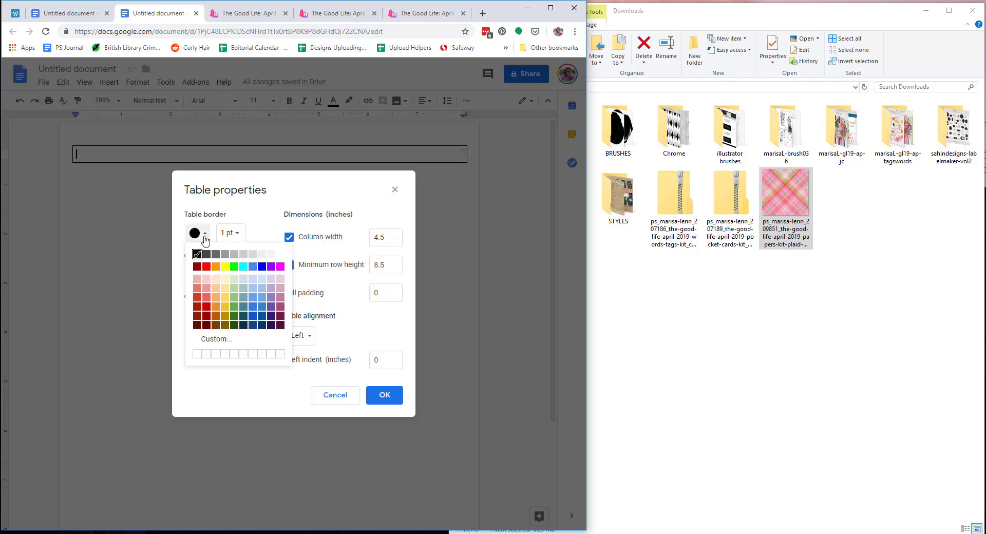
pyautogui.click(253, 254)
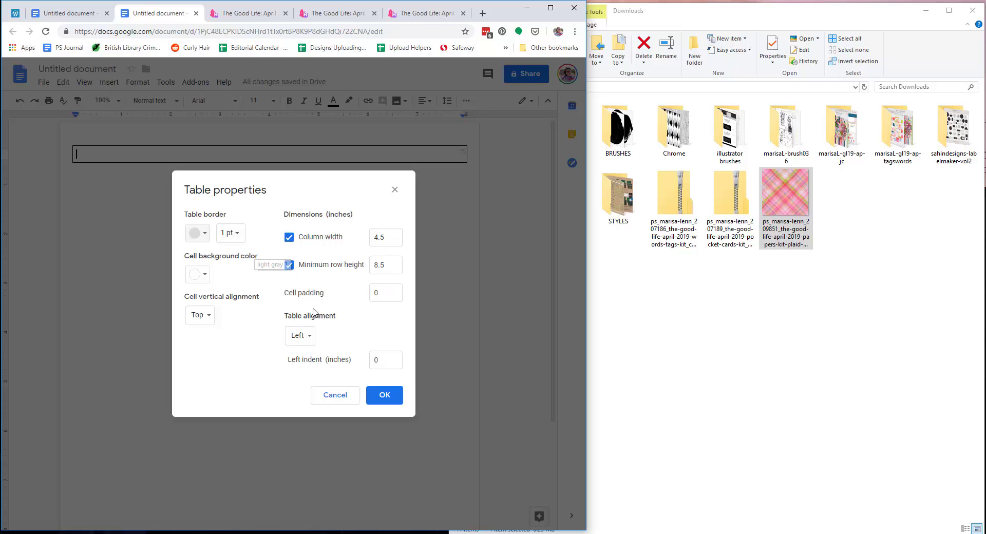
pyautogui.click(379, 397)
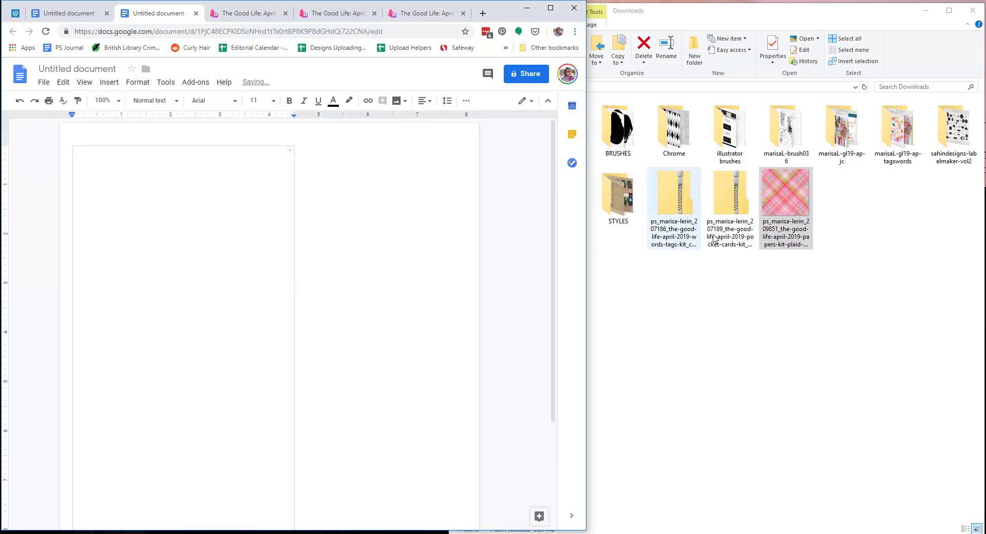
# Step: Drop the pink plaid JPG into the table cell and stretch it to cover the full 4.5x8.5-inch cell
pyautogui.moveTo(775, 210); pyautogui.dragTo(203, 245)
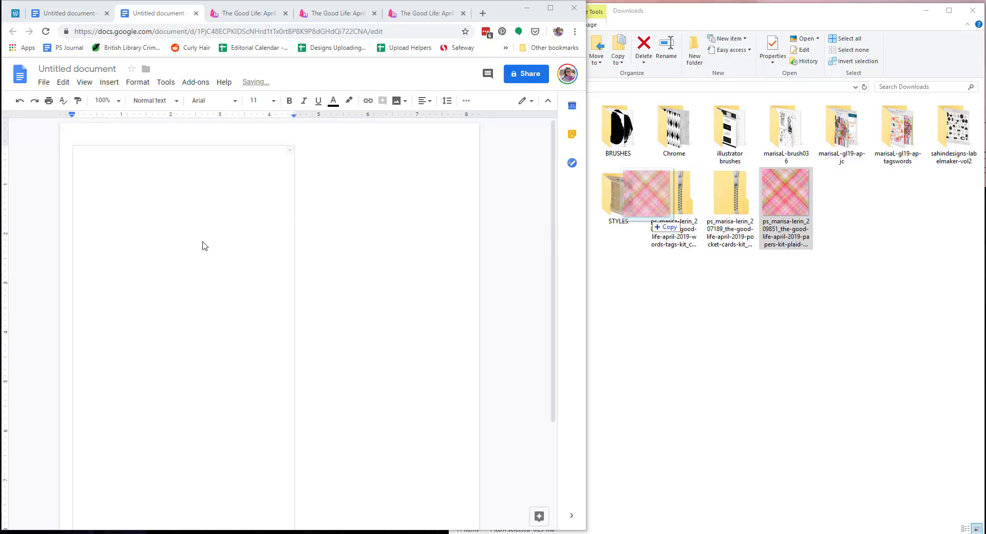
pyautogui.moveTo(208, 244); pyautogui.dragTo(208, 243)
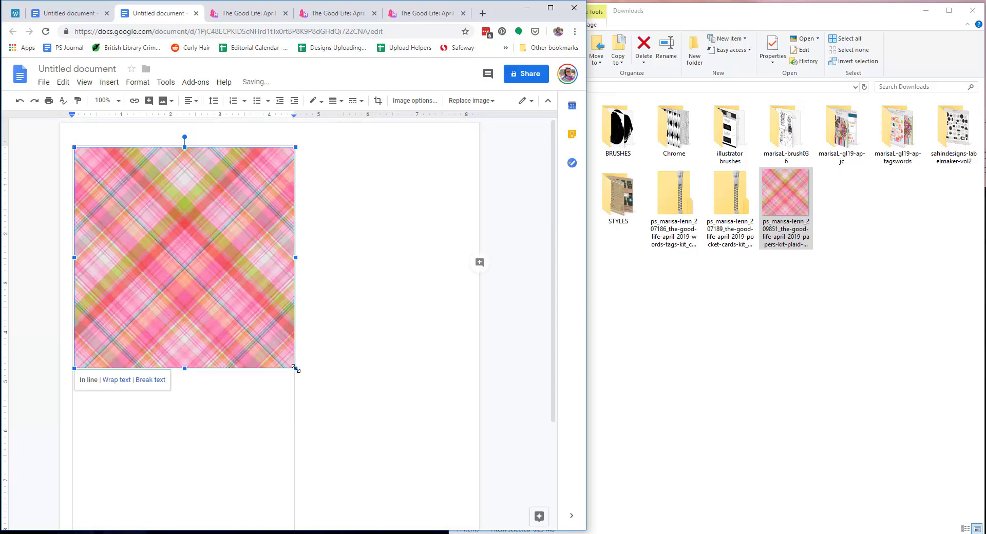
pyautogui.moveTo(295, 368)
pyautogui.mouseDown()
pyautogui.moveTo(395, 508)
pyautogui.moveTo(347, 426)
pyautogui.mouseUp()
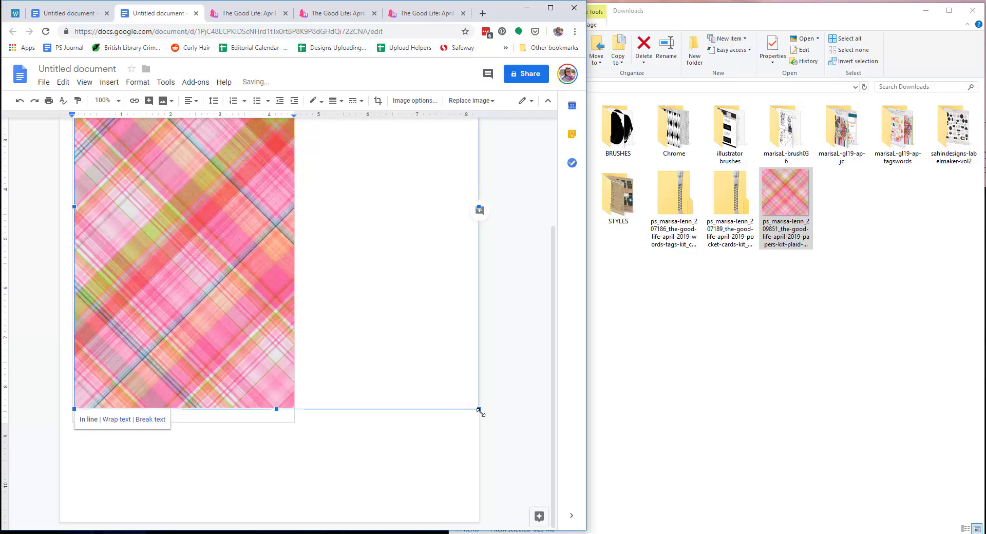
pyautogui.moveTo(476, 410); pyautogui.dragTo(496, 428)
pyautogui.scroll(3, 364, 366)
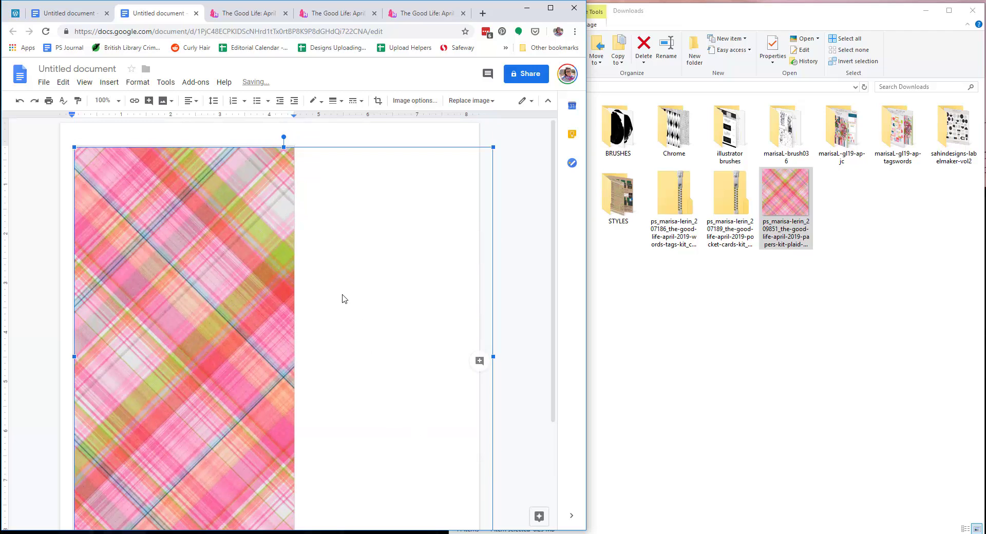
pyautogui.scroll(-3, 343, 297)
pyautogui.scroll(3, 344, 299)
pyautogui.scroll(-3, 283, 233)
pyautogui.scroll(3, 283, 232)
pyautogui.scroll(-1, 215, 313)
pyautogui.scroll(-1, 214, 313)
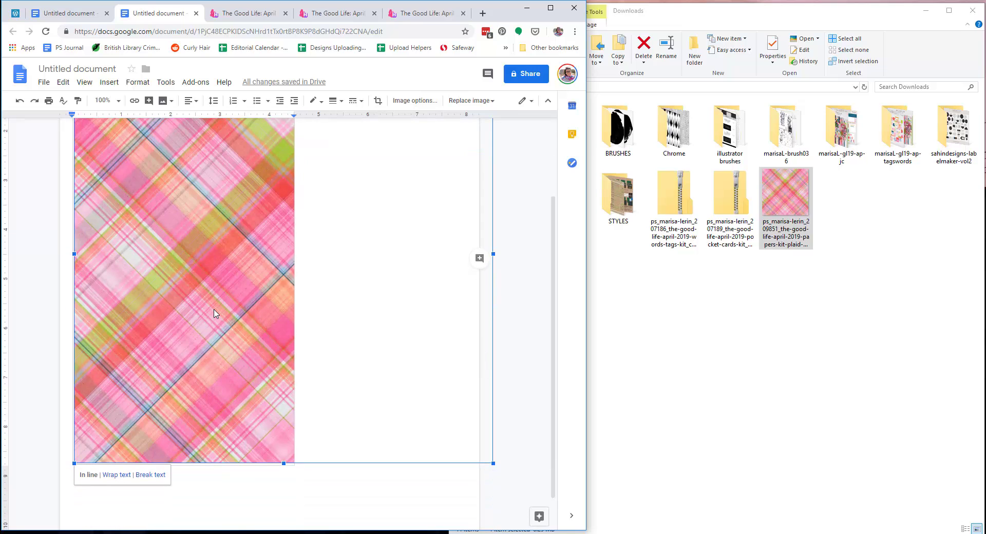